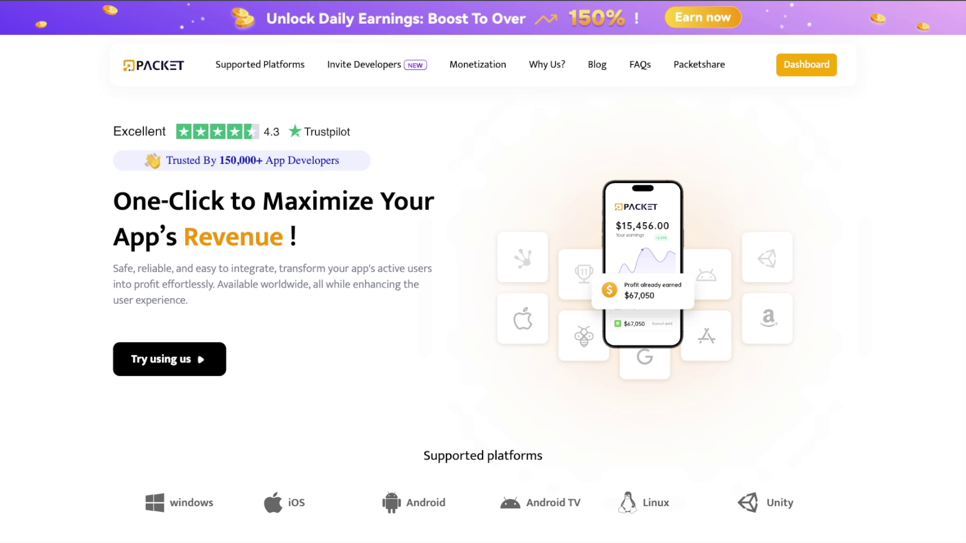
{"action": "scroll", "coordinate": [483, 302], "scroll_direction": "down", "scroll_amount": 3}
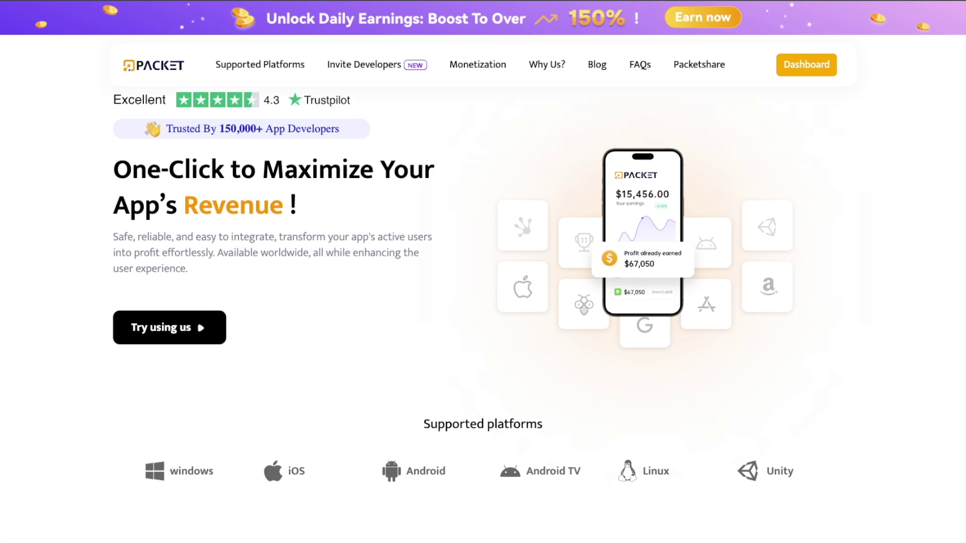
{"action": "scroll", "coordinate": [483, 301], "scroll_direction": "down", "scroll_amount": 2}
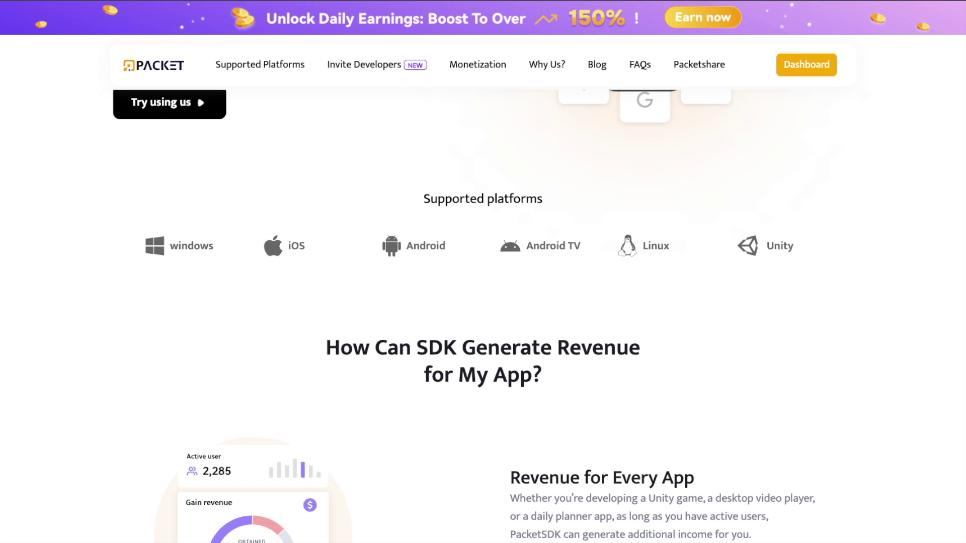
{"action": "scroll", "coordinate": [483, 302], "scroll_direction": "down", "scroll_amount": 2}
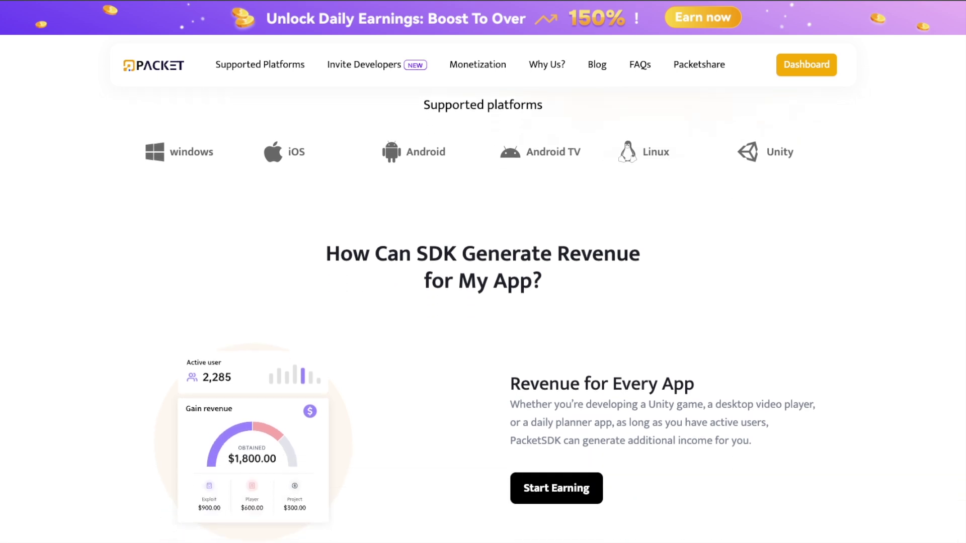
{"action": "scroll", "coordinate": [483, 302], "scroll_direction": "down", "scroll_amount": 1}
{"action": "scroll", "coordinate": [483, 302], "scroll_direction": "down", "scroll_amount": 1}
{"action": "scroll", "coordinate": [483, 302], "scroll_direction": "down", "scroll_amount": 1}
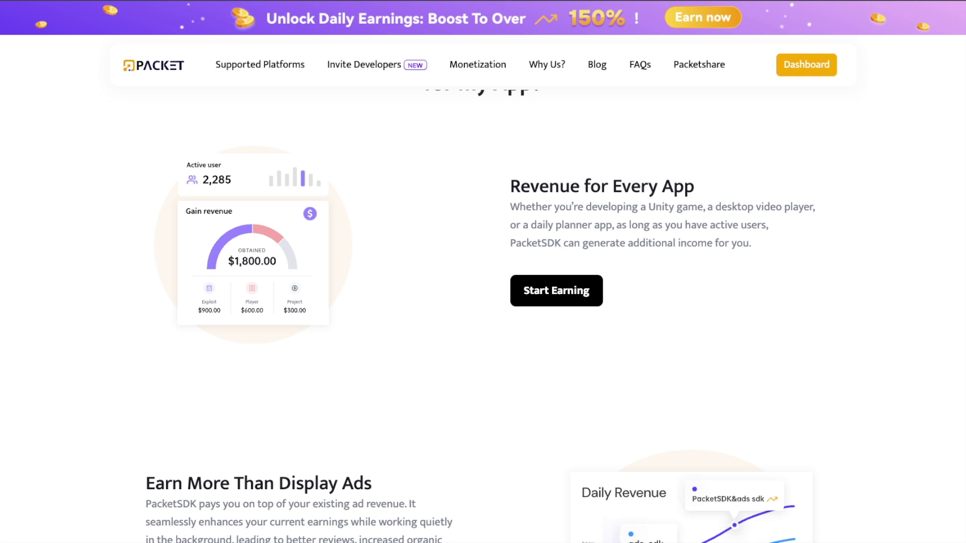
{"action": "scroll", "coordinate": [483, 302], "scroll_direction": "down", "scroll_amount": 2}
{"action": "scroll", "coordinate": [483, 302], "scroll_direction": "down", "scroll_amount": 2}
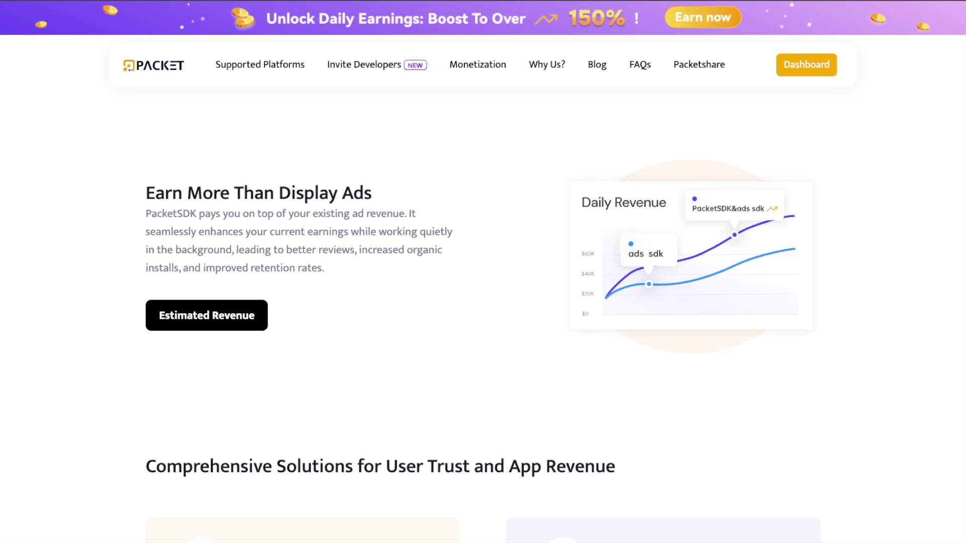
{"action": "scroll", "coordinate": [483, 302], "scroll_direction": "down", "scroll_amount": 1}
{"action": "scroll", "coordinate": [484, 303], "scroll_direction": "down", "scroll_amount": 5}
{"action": "scroll", "coordinate": [483, 302], "scroll_direction": "down", "scroll_amount": 3}
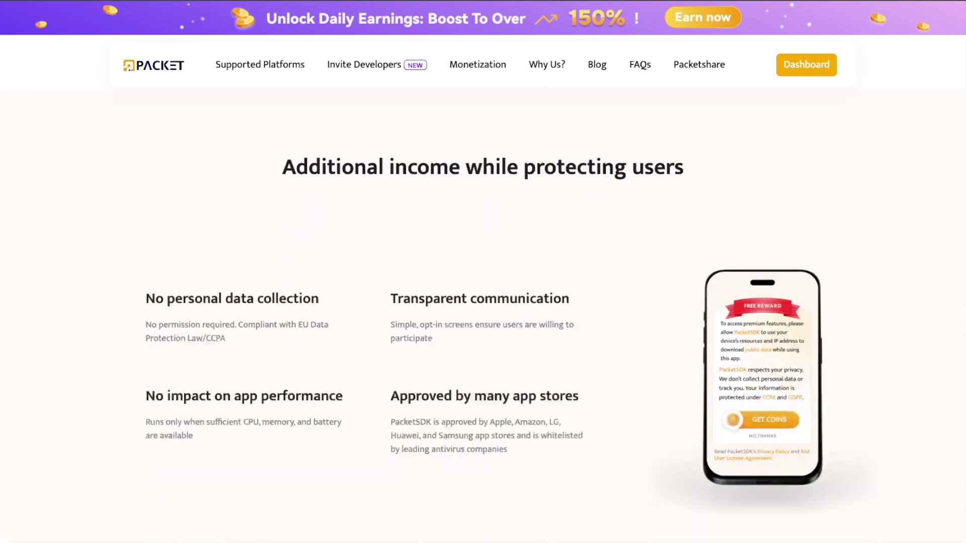
{"action": "scroll", "coordinate": [483, 302], "scroll_direction": "down", "scroll_amount": 2}
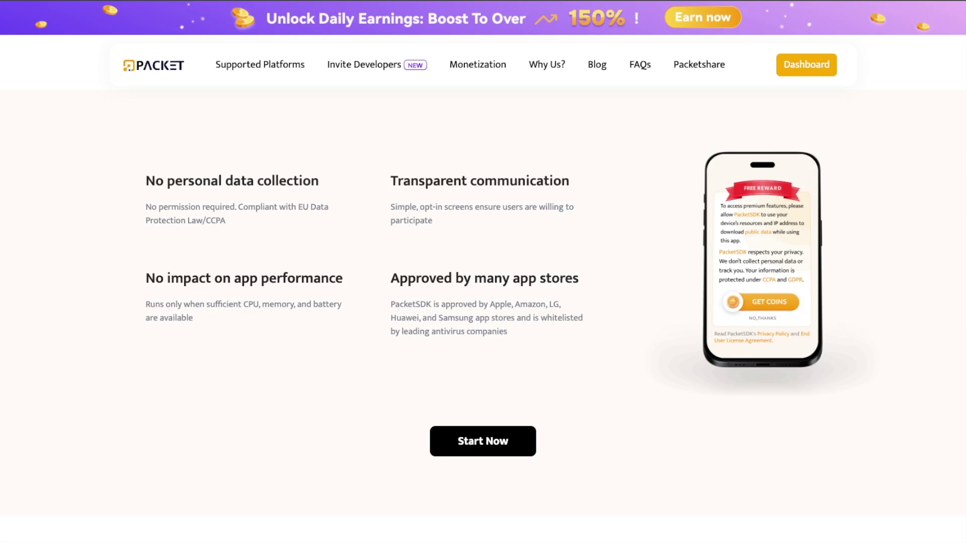
{"action": "scroll", "coordinate": [483, 318], "scroll_direction": "down", "scroll_amount": 1}
{"action": "scroll", "coordinate": [484, 317], "scroll_direction": "down", "scroll_amount": 2}
{"action": "scroll", "coordinate": [483, 317], "scroll_direction": "down", "scroll_amount": 2}
{"action": "scroll", "coordinate": [483, 317], "scroll_direction": "down", "scroll_amount": 1}
{"action": "scroll", "coordinate": [483, 318], "scroll_direction": "down", "scroll_amount": 1}
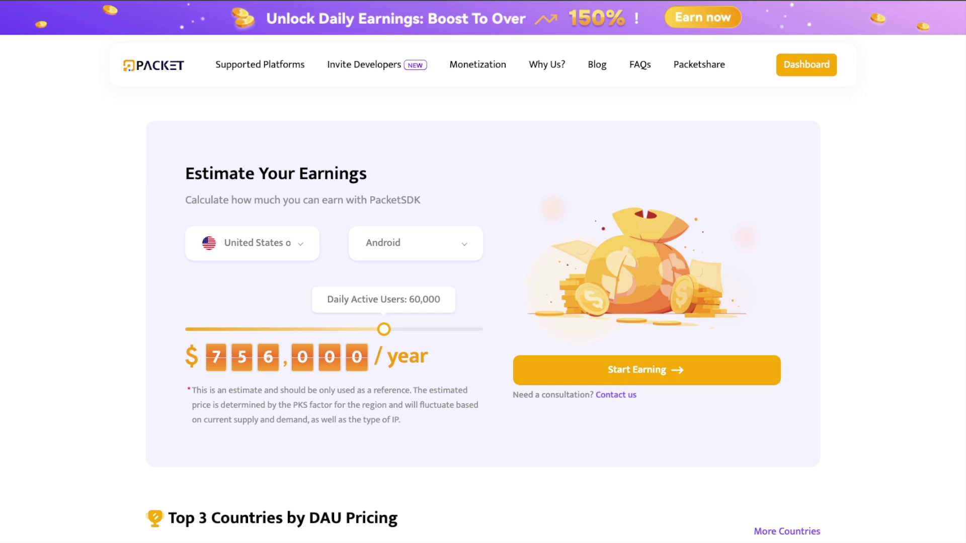
- Check the earnings estimate's country and platform lists, leaving United States and Android selected
{"action": "left_click", "coordinate": [253, 242]}
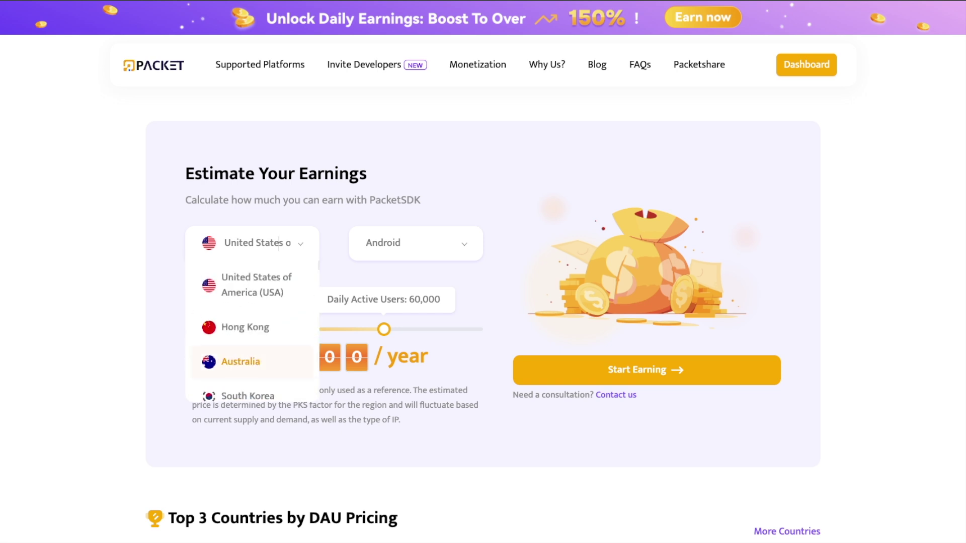
{"action": "left_click", "coordinate": [415, 243]}
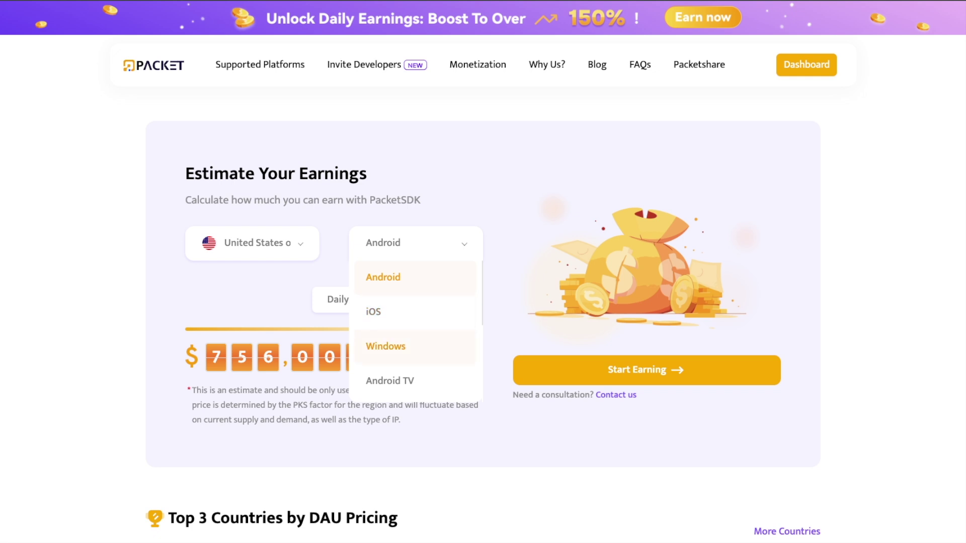
{"action": "key", "text": "Escape"}
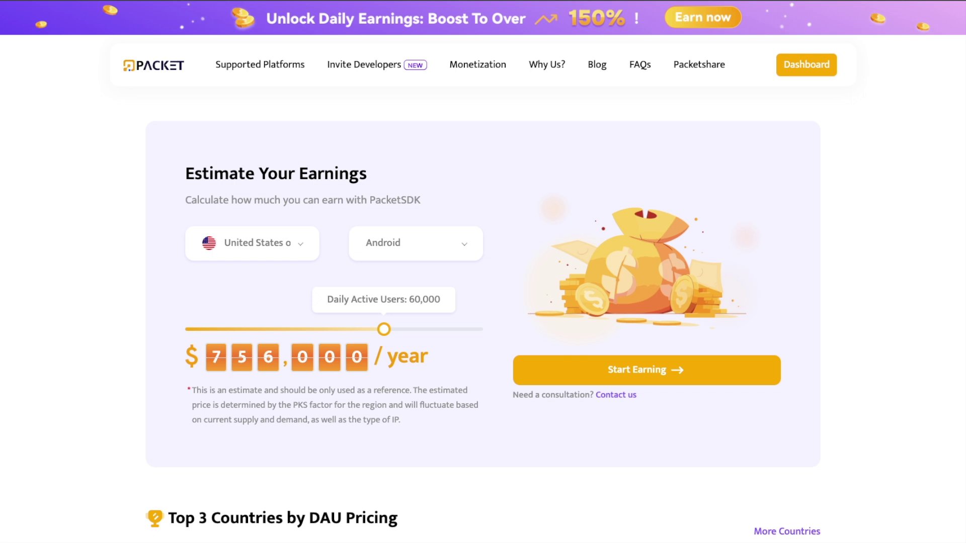
{"action": "scroll", "coordinate": [482, 302], "scroll_direction": "down", "scroll_amount": 5}
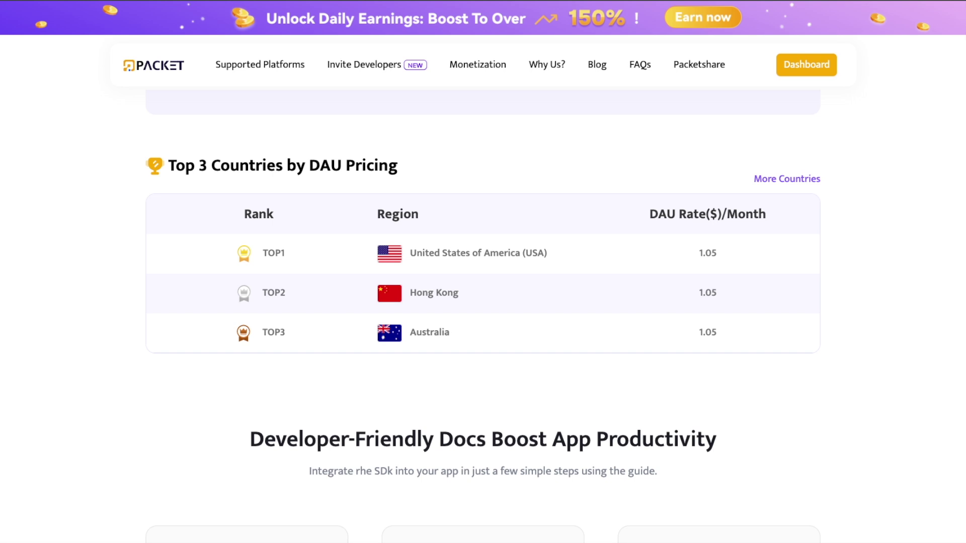
{"action": "scroll", "coordinate": [482, 301], "scroll_direction": "down", "scroll_amount": 2}
{"action": "scroll", "coordinate": [482, 301], "scroll_direction": "down", "scroll_amount": 2}
{"action": "scroll", "coordinate": [483, 302], "scroll_direction": "down", "scroll_amount": 2}
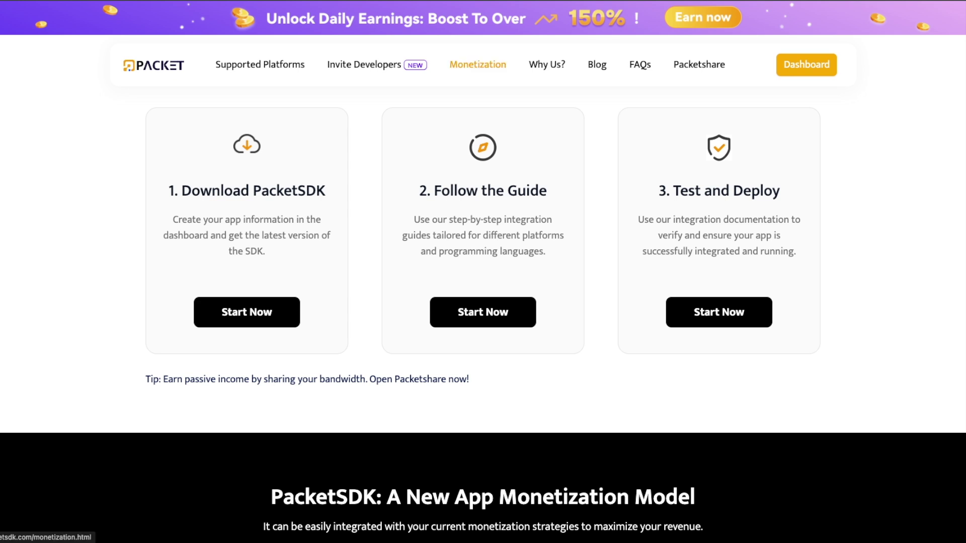
- Go to the App Monetization page and read down to 'Integrating SDK into the App'
{"action": "left_click", "coordinate": [477, 64]}
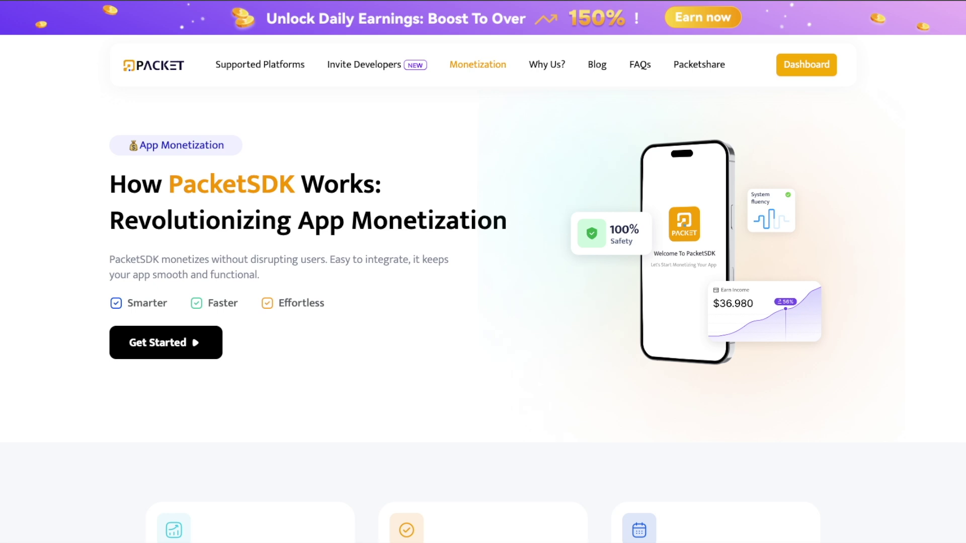
{"action": "scroll", "coordinate": [483, 302], "scroll_direction": "down", "scroll_amount": 5}
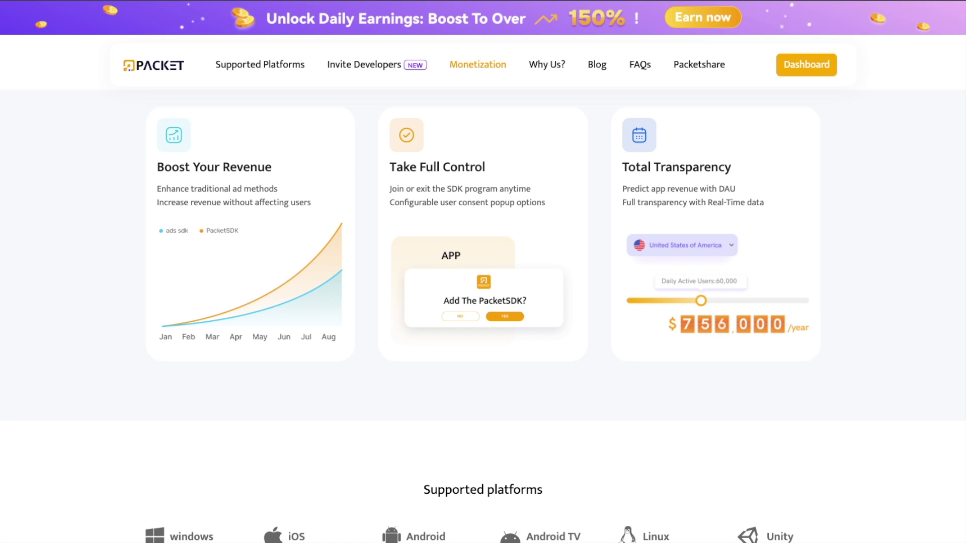
{"action": "scroll", "coordinate": [483, 302], "scroll_direction": "down", "scroll_amount": 2}
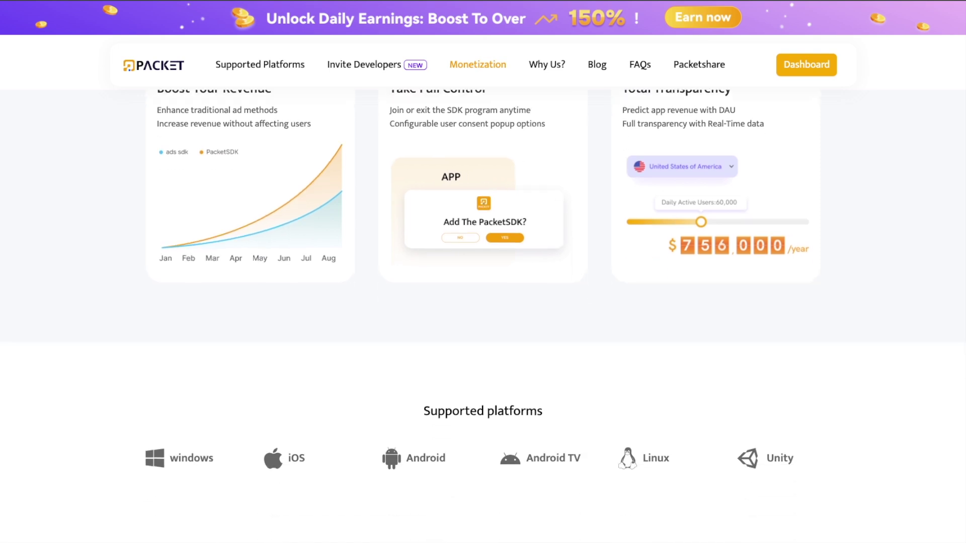
{"action": "scroll", "coordinate": [483, 302], "scroll_direction": "down", "scroll_amount": 3}
{"action": "scroll", "coordinate": [483, 302], "scroll_direction": "down", "scroll_amount": 1}
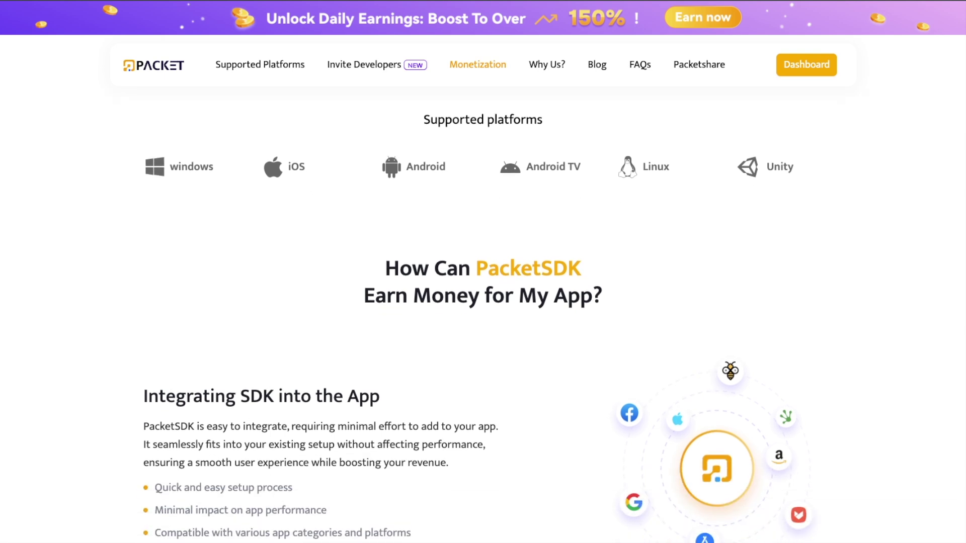
{"action": "scroll", "coordinate": [483, 302], "scroll_direction": "down", "scroll_amount": 2}
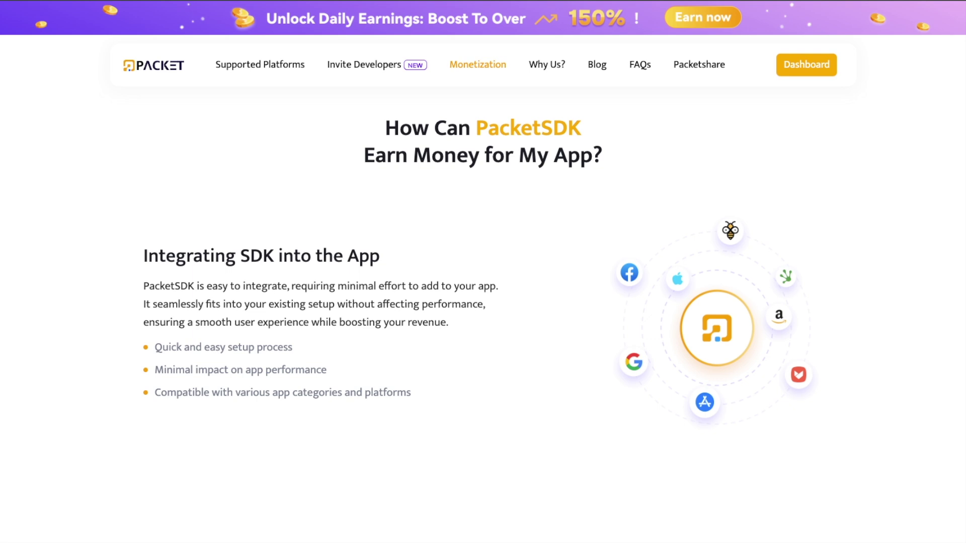
{"action": "scroll", "coordinate": [482, 301], "scroll_direction": "down", "scroll_amount": 2}
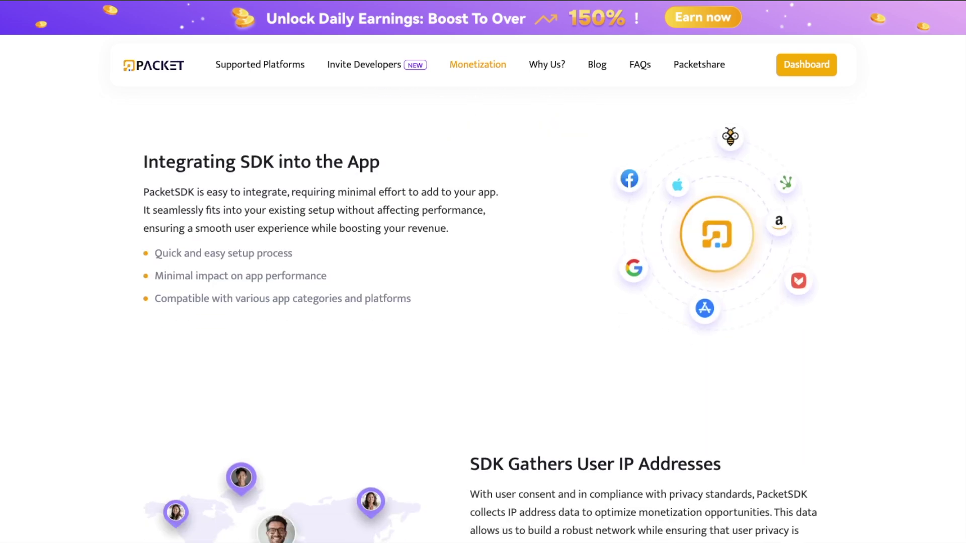
{"action": "scroll", "coordinate": [483, 302], "scroll_direction": "down", "scroll_amount": 3}
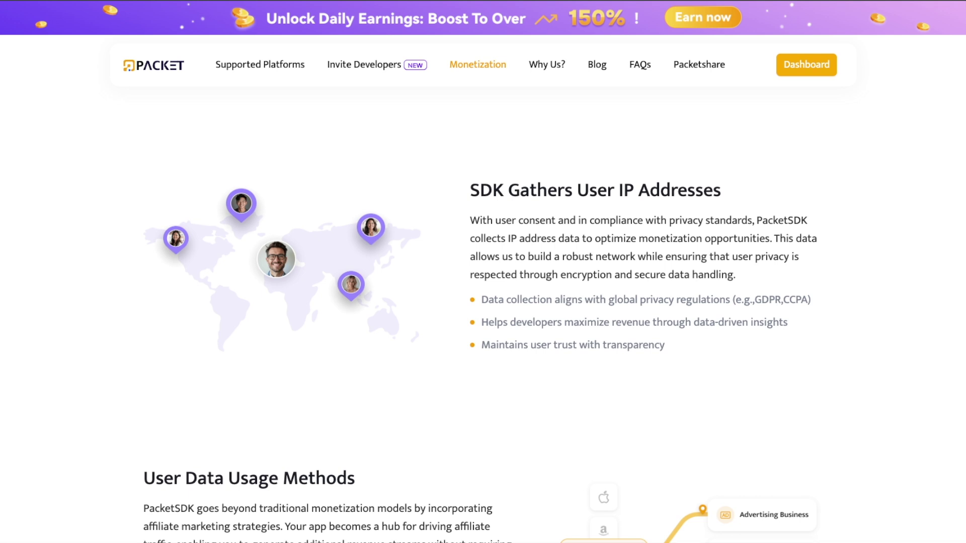
{"action": "scroll", "coordinate": [483, 317], "scroll_direction": "down", "scroll_amount": 4}
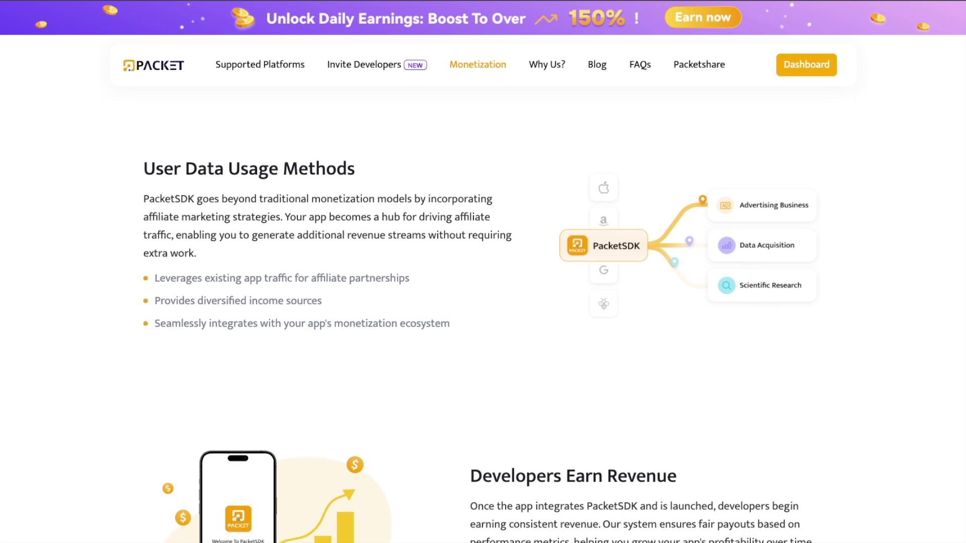
{"action": "scroll", "coordinate": [482, 302], "scroll_direction": "down", "scroll_amount": 2}
{"action": "scroll", "coordinate": [483, 302], "scroll_direction": "down", "scroll_amount": 2}
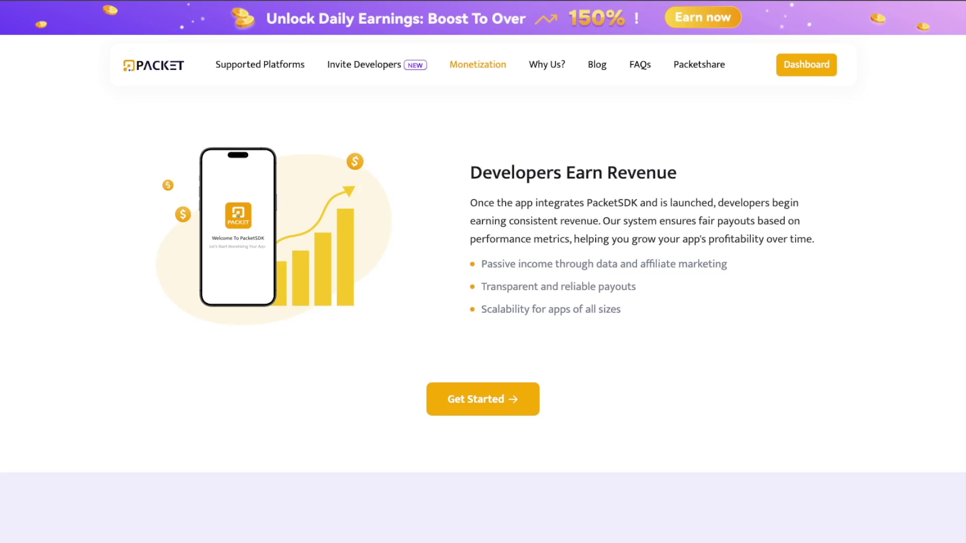
- After reading the Developers Earn Revenue section, begin signing in to the PacketSDK dashboard
{"action": "left_click", "coordinate": [483, 399]}
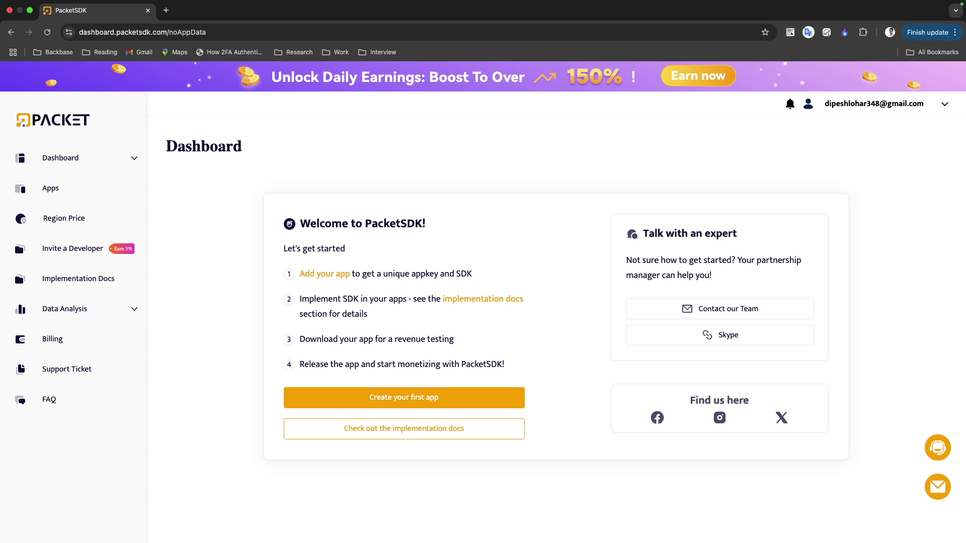
- Expand the sidebar's Dashboard section to show Data Overview and Apps Data
{"action": "left_click", "coordinate": [61, 157]}
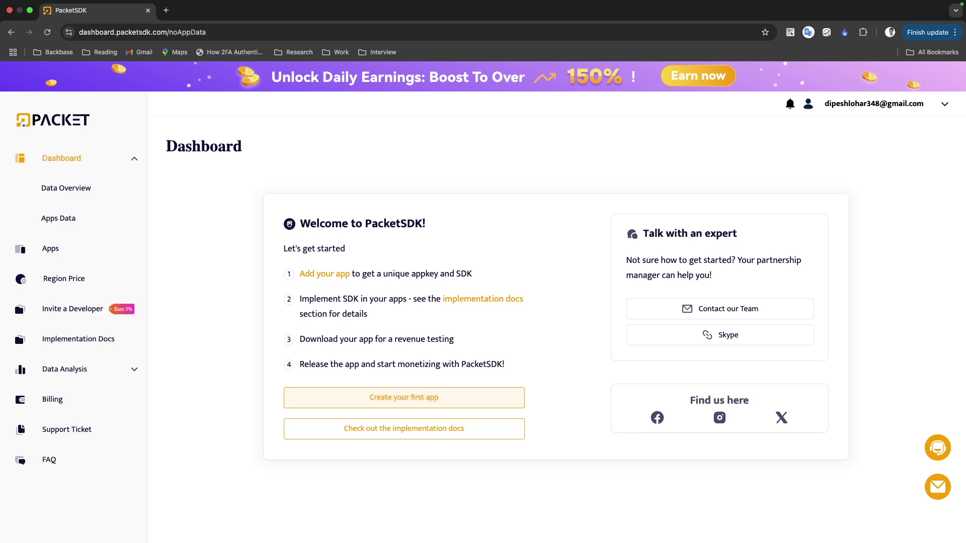
- Create Android app demo-app, application ID demo-app, with 10 daily and 10 monthly devices
{"action": "left_click", "coordinate": [403, 398]}
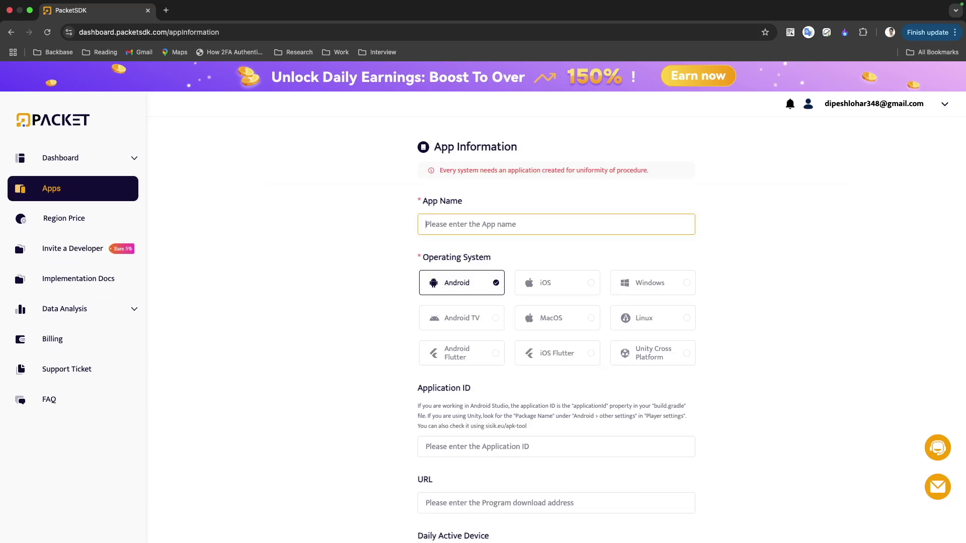
{"action": "type", "text": "demo-"}
{"action": "type", "text": "app"}
{"action": "scroll", "coordinate": [556, 335], "scroll_direction": "down", "scroll_amount": 1}
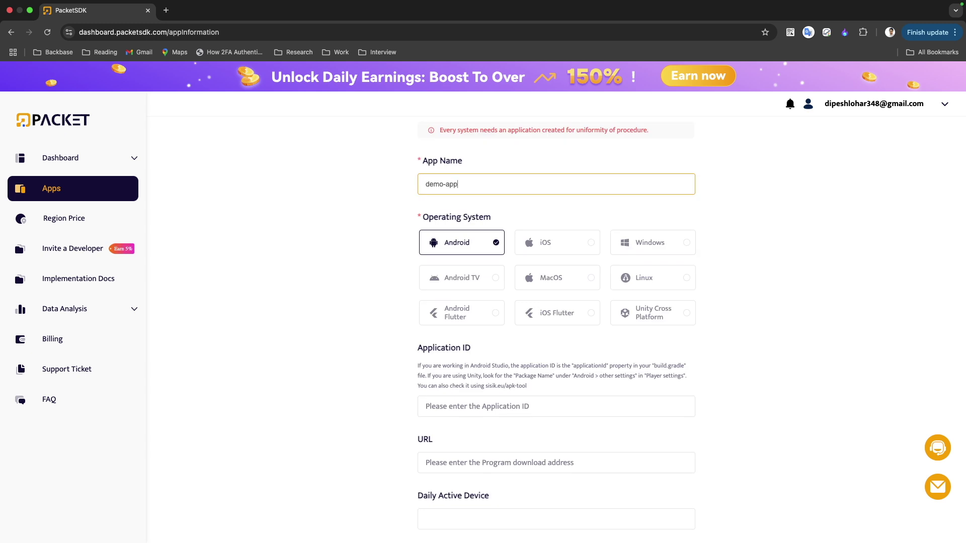
{"action": "scroll", "coordinate": [556, 330], "scroll_direction": "down", "scroll_amount": 2}
{"action": "key", "text": "Tab"}
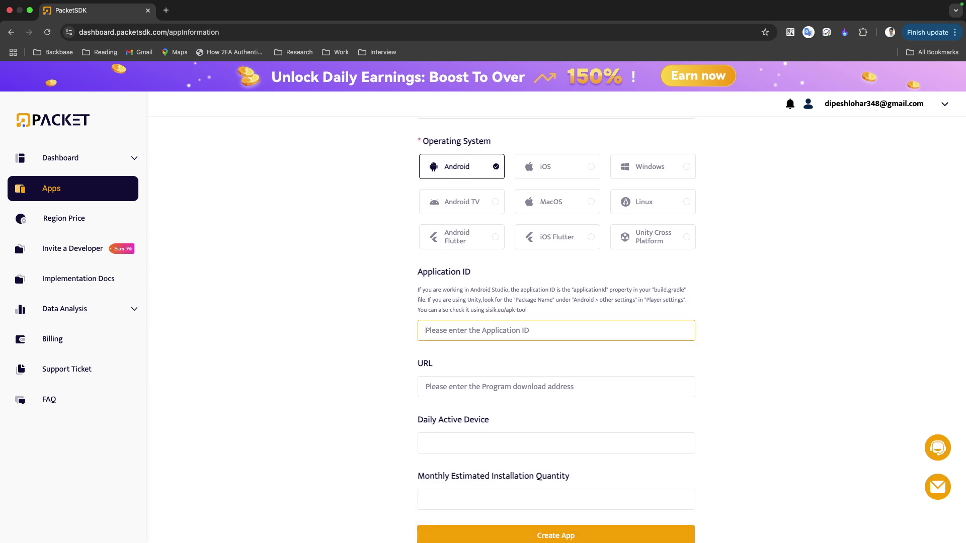
{"action": "type", "text": "demo-a"}
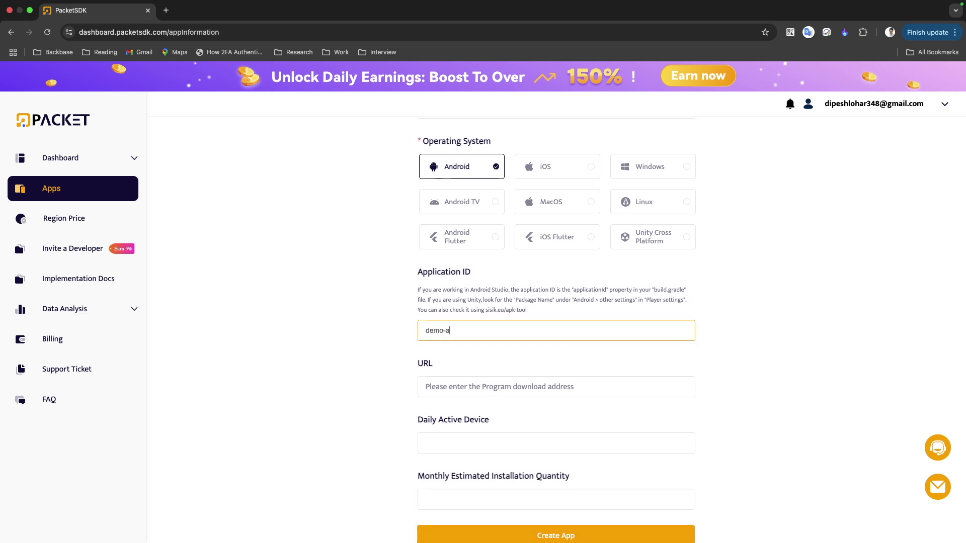
{"action": "type", "text": "pp"}
{"action": "scroll", "coordinate": [556, 330], "scroll_direction": "down", "scroll_amount": 1}
{"action": "key", "text": "Tab"}
{"action": "key", "text": "Tab"}
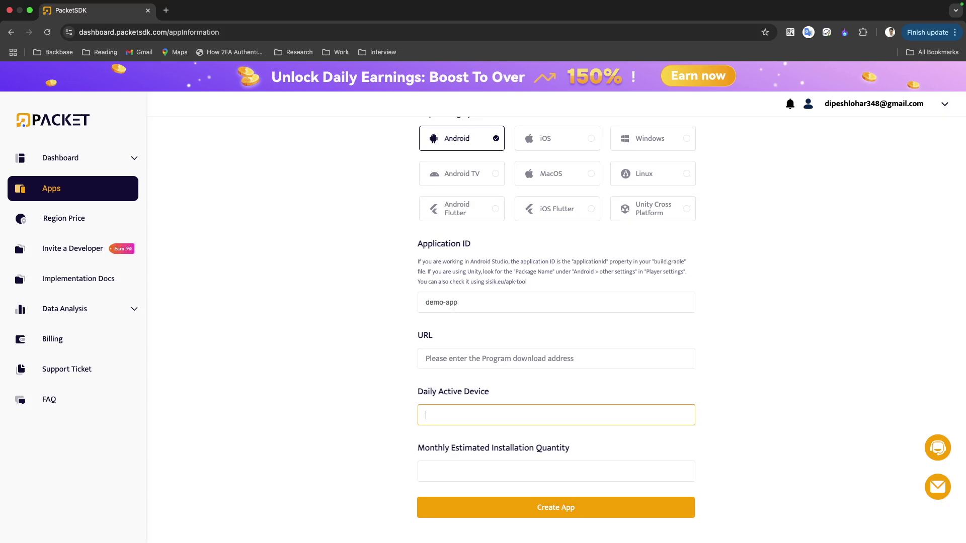
{"action": "type", "text": "10"}
{"action": "key", "text": "Tab"}
{"action": "type", "text": "10"}
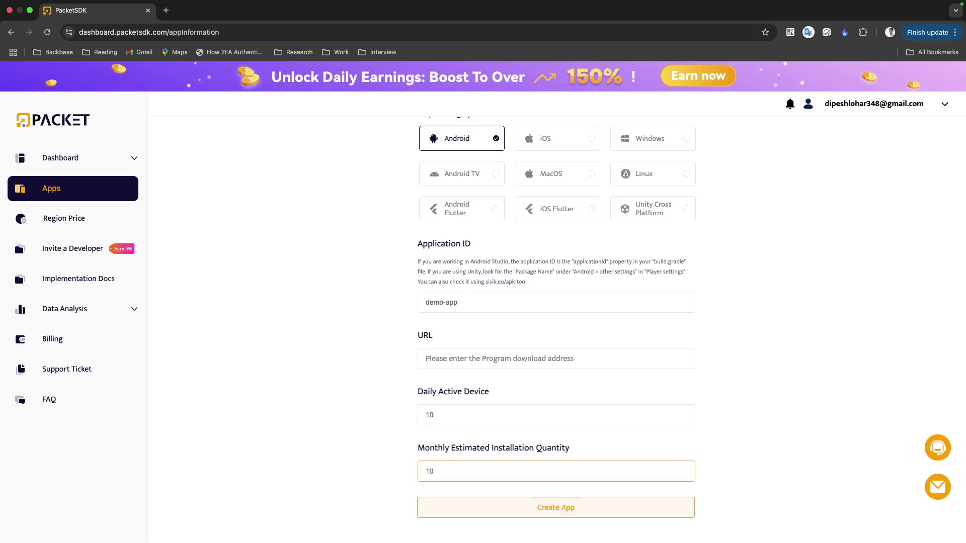
{"action": "key", "text": "Return"}
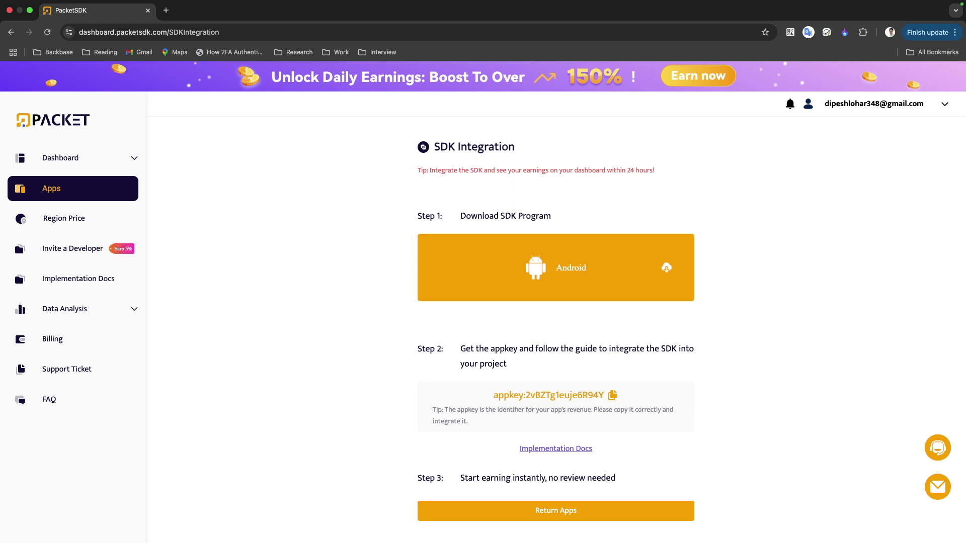
- Open the Android integration guide in a new tab, selecting its import lines and Step3 code
{"action": "left_click", "coordinate": [556, 448]}
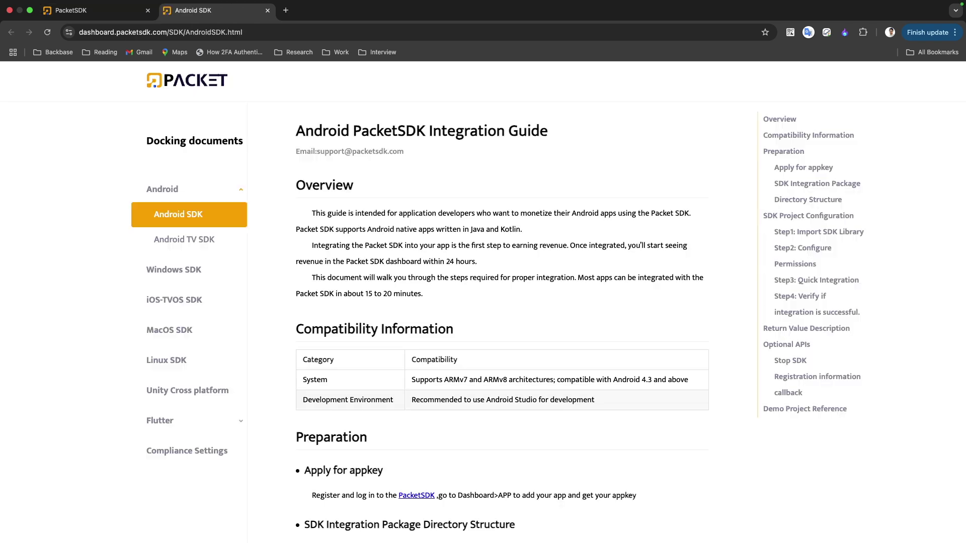
{"action": "scroll", "coordinate": [503, 323], "scroll_direction": "down", "scroll_amount": 2}
{"action": "scroll", "coordinate": [502, 322], "scroll_direction": "down", "scroll_amount": 2}
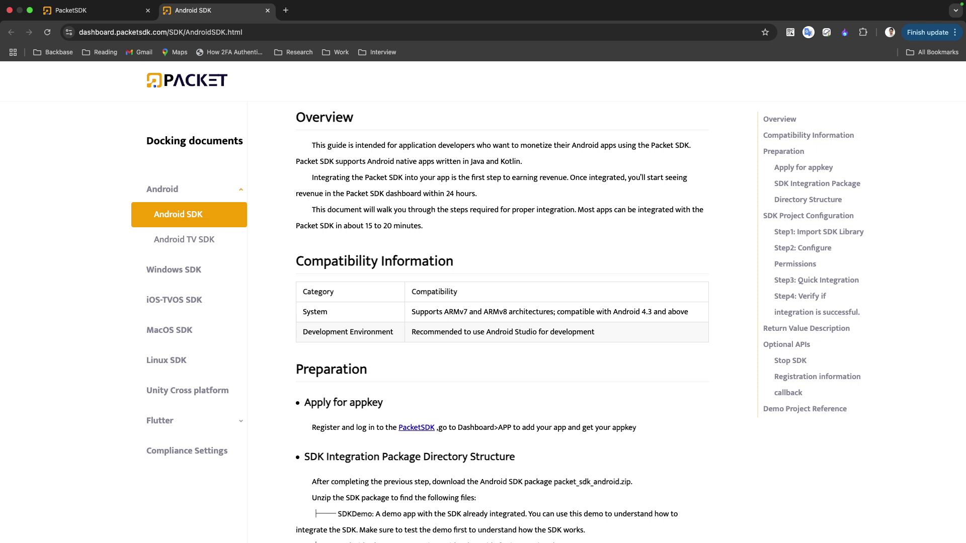
{"action": "scroll", "coordinate": [503, 323], "scroll_direction": "down", "scroll_amount": 1}
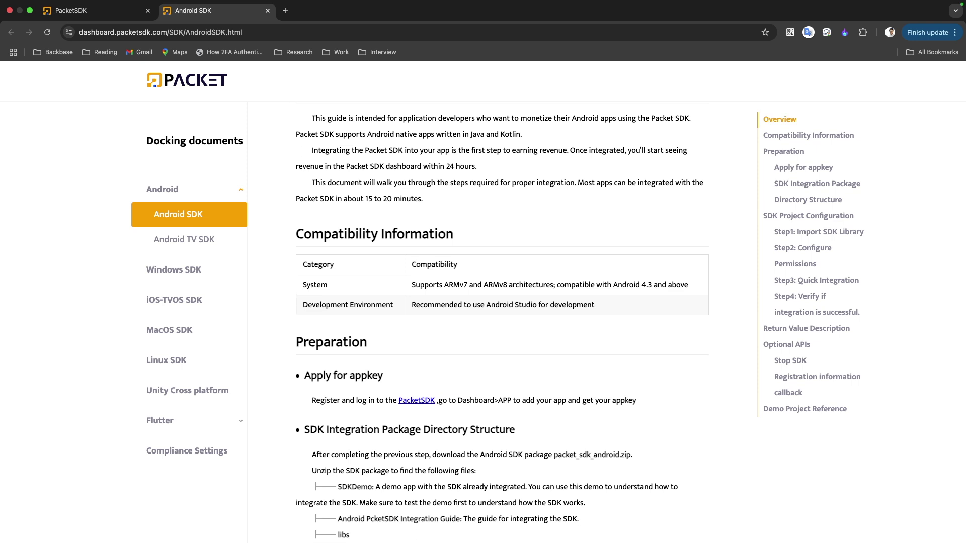
{"action": "left_click_drag", "start_coordinate": [423, 199], "coordinate": [296, 199]}
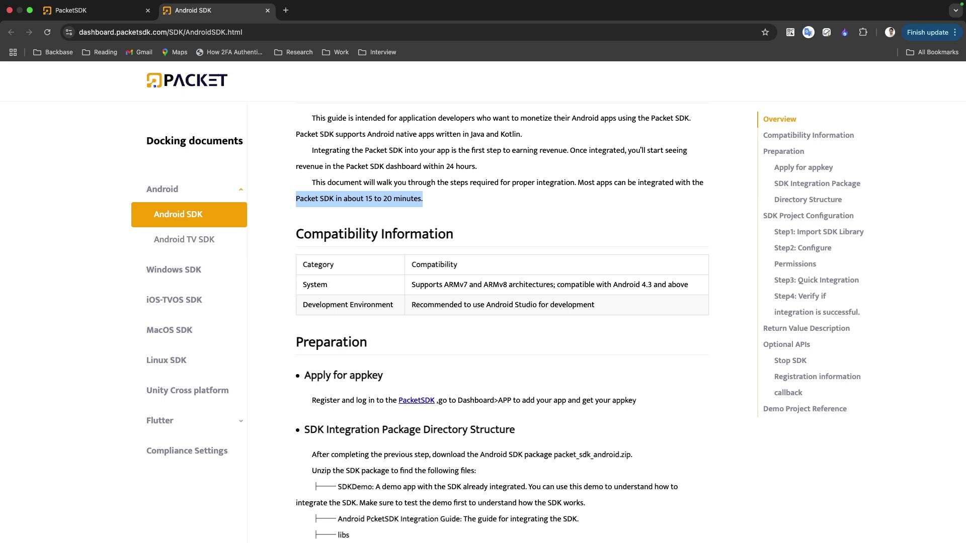
{"action": "scroll", "coordinate": [503, 323], "scroll_direction": "down", "scroll_amount": 1}
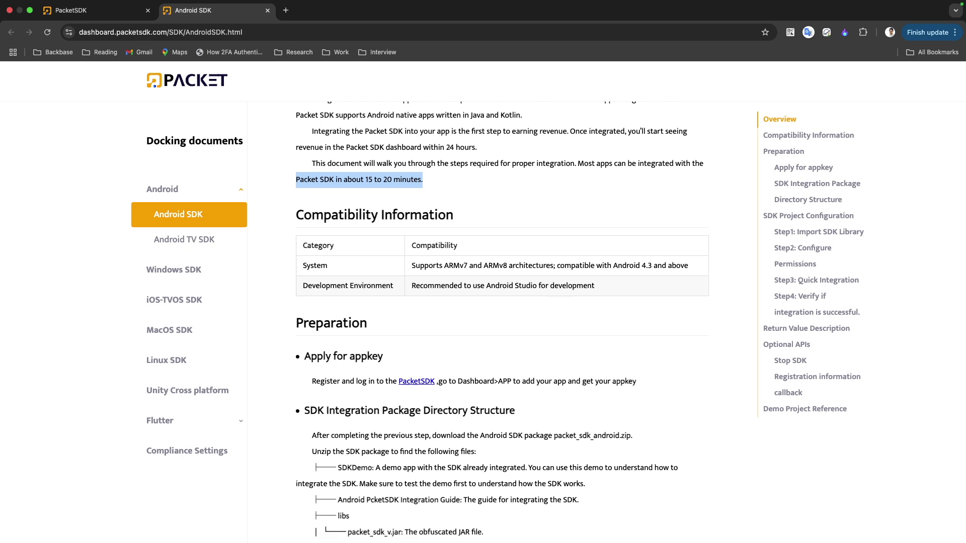
{"action": "scroll", "coordinate": [503, 323], "scroll_direction": "down", "scroll_amount": 3}
{"action": "scroll", "coordinate": [503, 322], "scroll_direction": "down", "scroll_amount": 2}
{"action": "scroll", "coordinate": [502, 322], "scroll_direction": "down", "scroll_amount": 2}
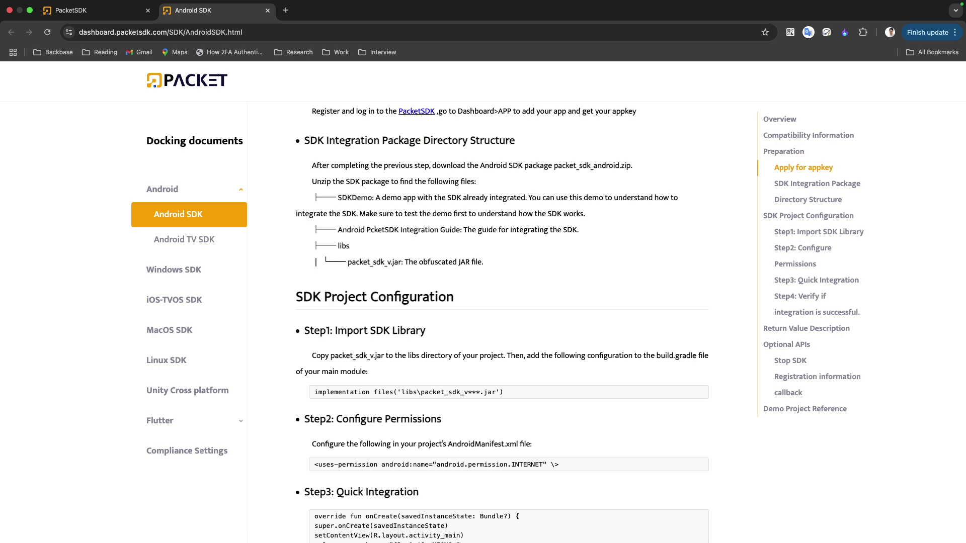
{"action": "scroll", "coordinate": [503, 323], "scroll_direction": "down", "scroll_amount": 2}
{"action": "scroll", "coordinate": [502, 322], "scroll_direction": "down", "scroll_amount": 1}
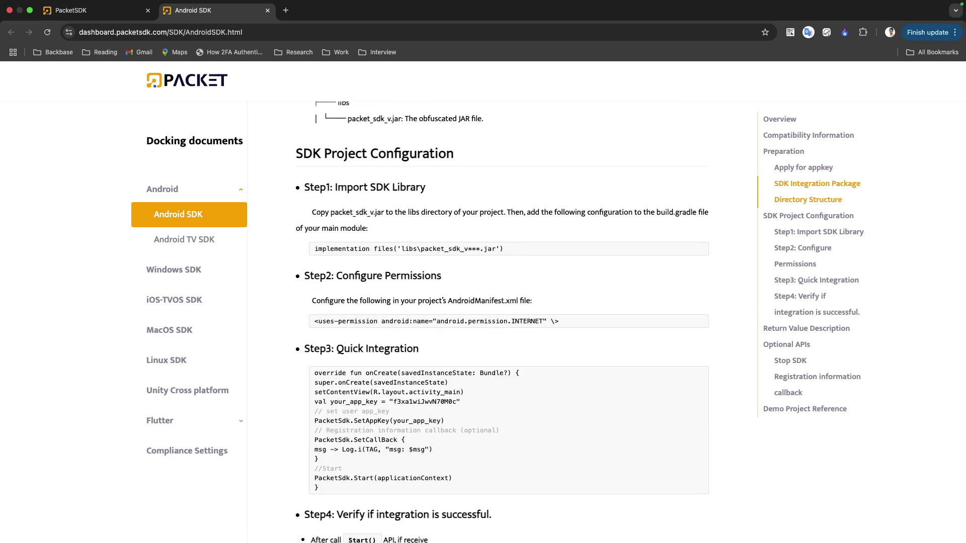
{"action": "left_click_drag", "start_coordinate": [426, 187], "coordinate": [334, 187]}
{"action": "triple_click", "coordinate": [408, 248]}
{"action": "scroll", "coordinate": [502, 323], "scroll_direction": "down", "scroll_amount": 1}
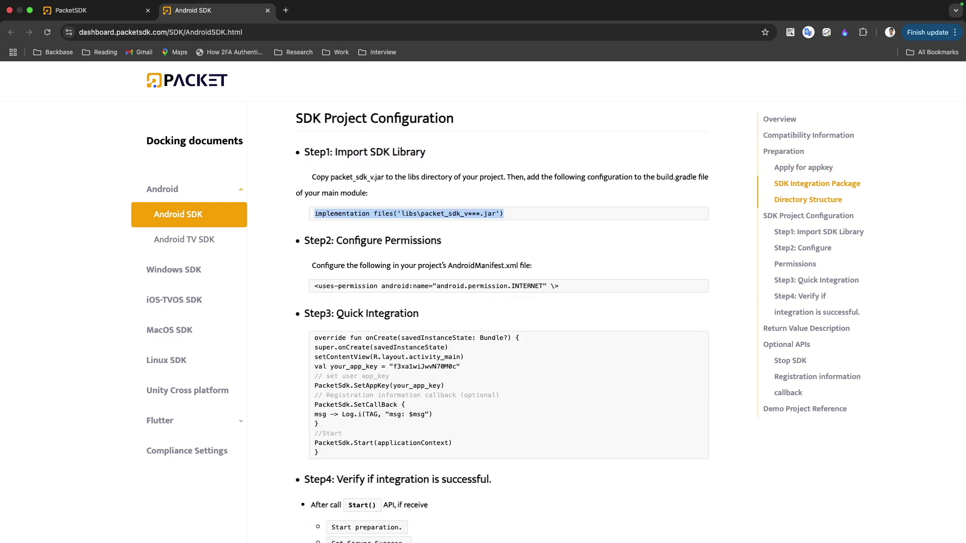
{"action": "scroll", "coordinate": [503, 323], "scroll_direction": "down", "scroll_amount": 2}
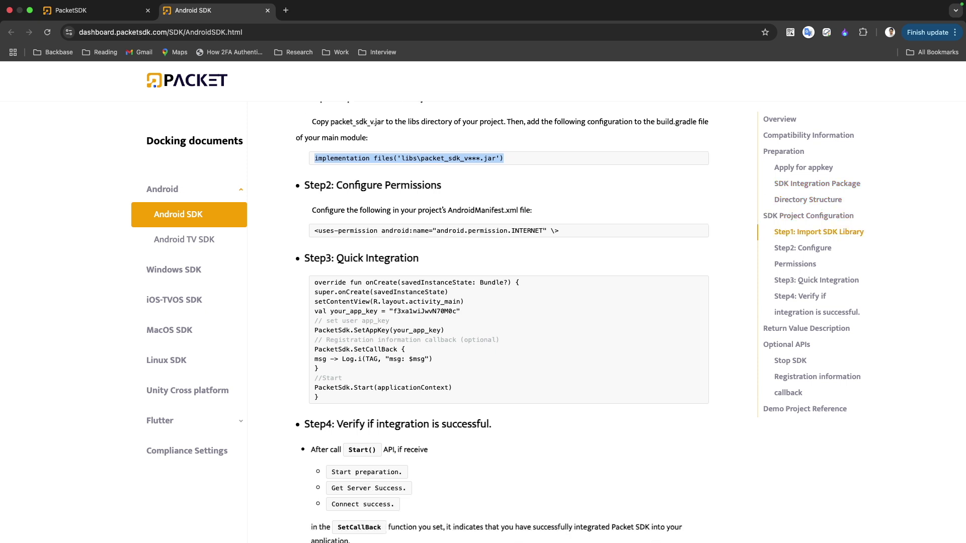
{"action": "scroll", "coordinate": [503, 324], "scroll_direction": "down", "scroll_amount": 1}
{"action": "left_click_drag", "start_coordinate": [319, 359], "coordinate": [314, 244]}
{"action": "scroll", "coordinate": [502, 323], "scroll_direction": "down", "scroll_amount": 2}
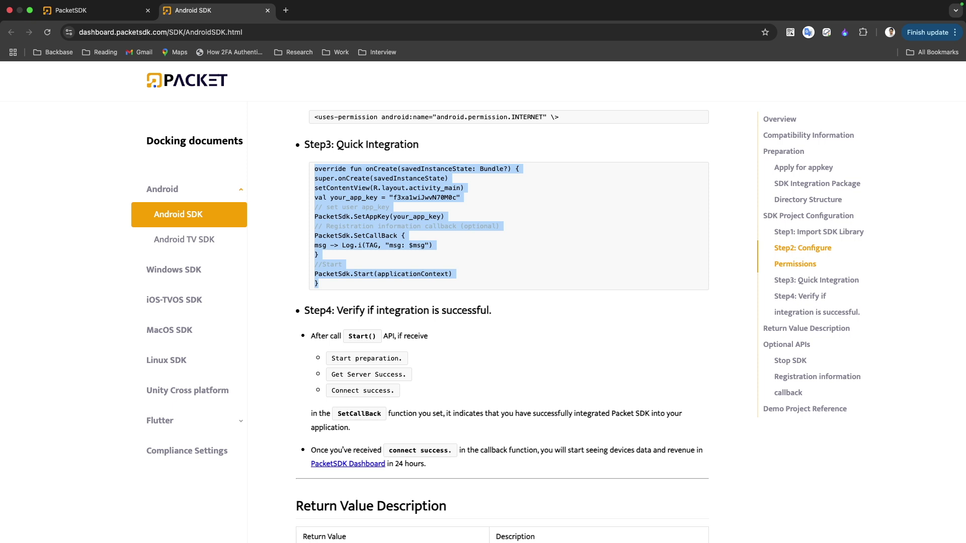
- Highlight the 'Start preparation.', 'Get Server Success' and 'Connect success.' callback messages
{"action": "left_click_drag", "start_coordinate": [332, 358], "coordinate": [404, 359]}
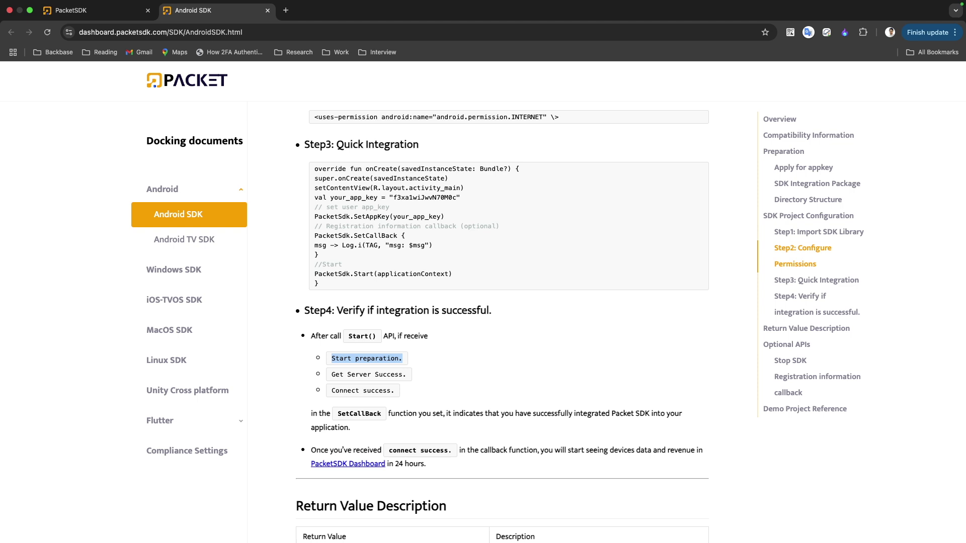
{"action": "left_click_drag", "start_coordinate": [331, 374], "coordinate": [403, 374]}
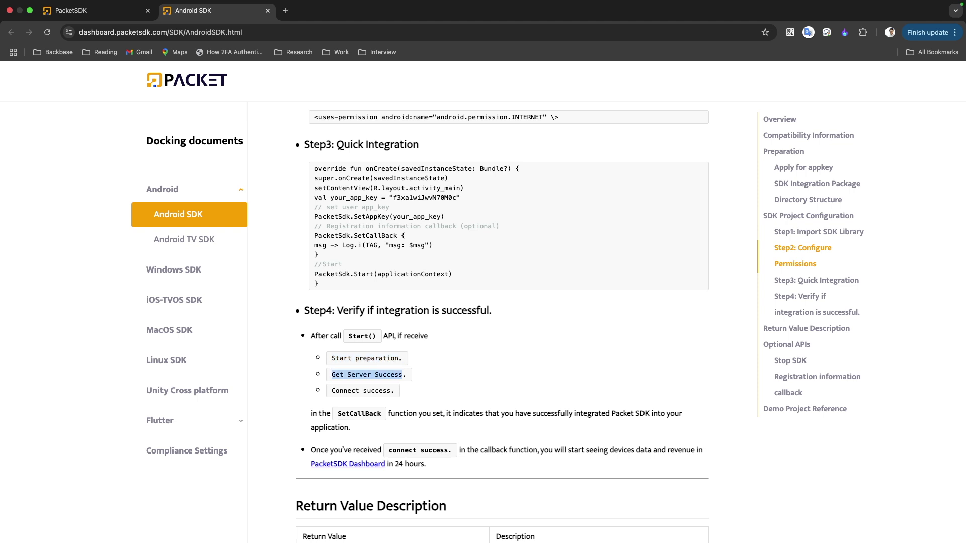
{"action": "left_click_drag", "start_coordinate": [332, 390], "coordinate": [396, 390]}
{"action": "left_click", "coordinate": [395, 390]}
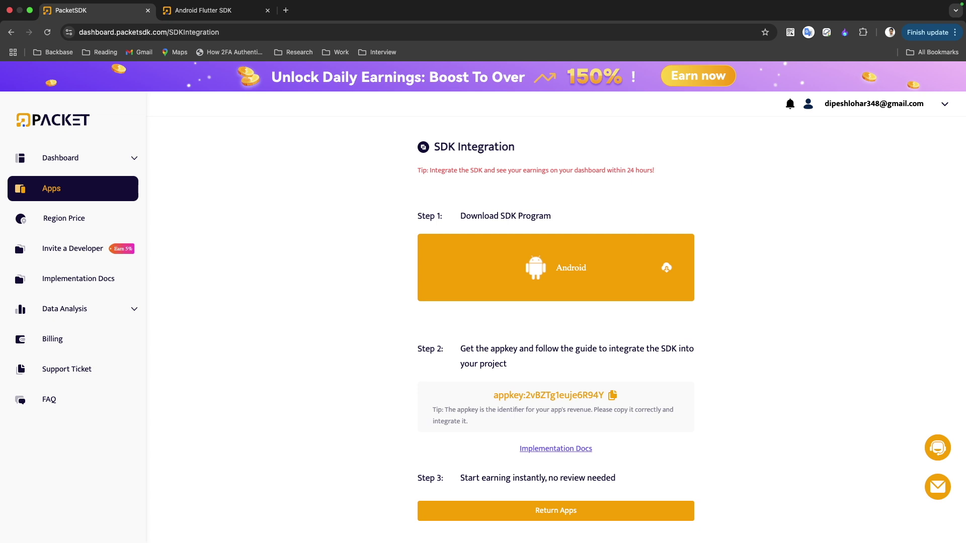
- Check the registered-app count on Data Overview, then view demo-app in Apps Data
{"action": "left_click", "coordinate": [61, 158]}
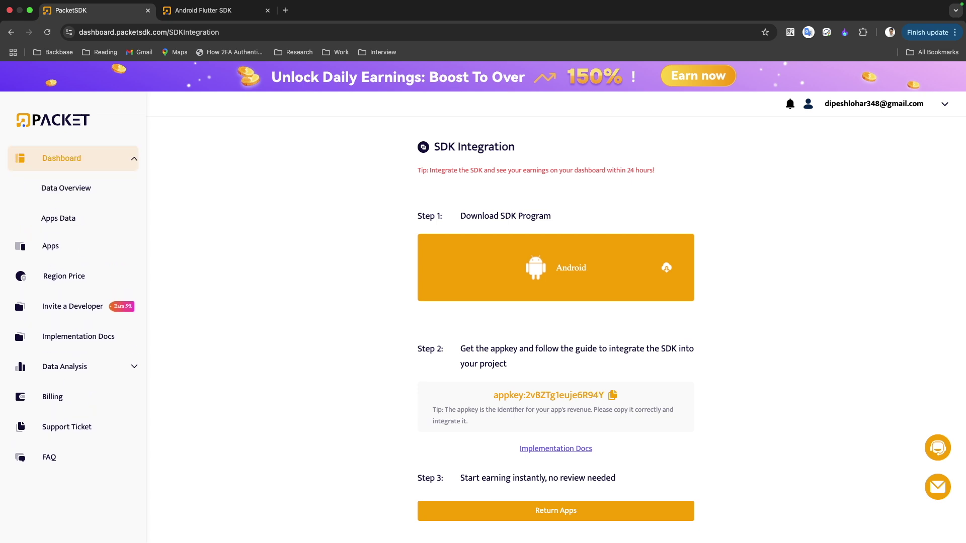
{"action": "left_click", "coordinate": [66, 188]}
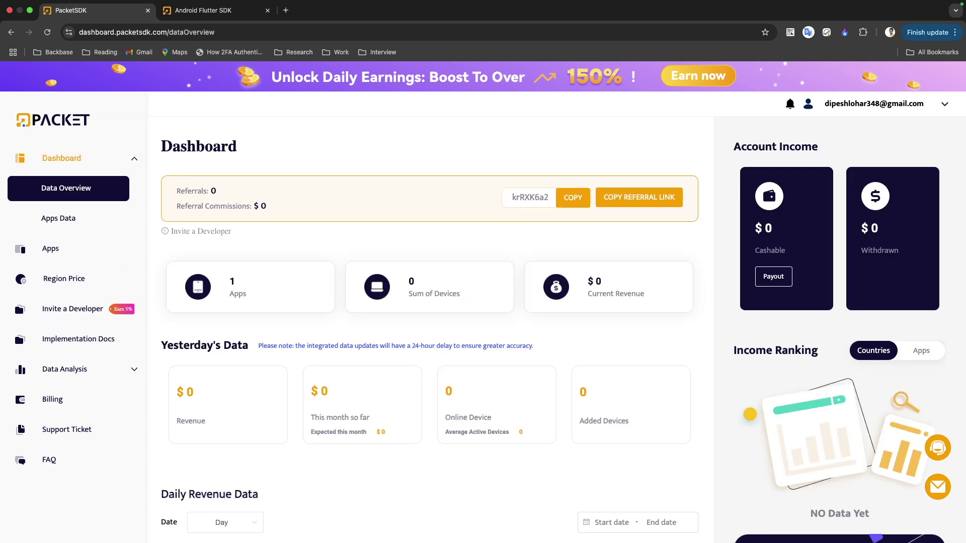
{"action": "left_click_drag", "start_coordinate": [247, 298], "coordinate": [229, 277]}
{"action": "scroll", "coordinate": [430, 333], "scroll_direction": "down", "scroll_amount": 1}
{"action": "scroll", "coordinate": [430, 332], "scroll_direction": "down", "scroll_amount": 2}
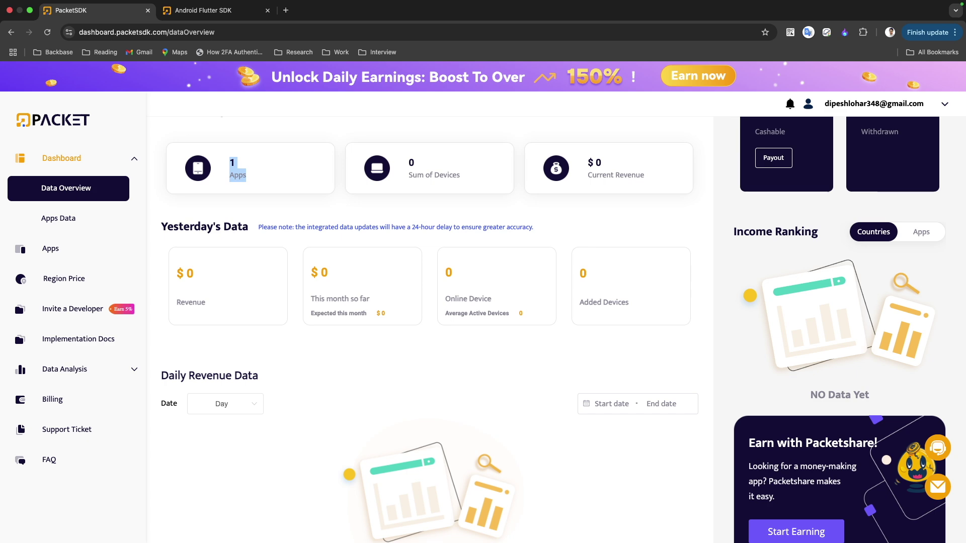
{"action": "scroll", "coordinate": [430, 332], "scroll_direction": "down", "scroll_amount": 2}
{"action": "scroll", "coordinate": [430, 332], "scroll_direction": "down", "scroll_amount": 3}
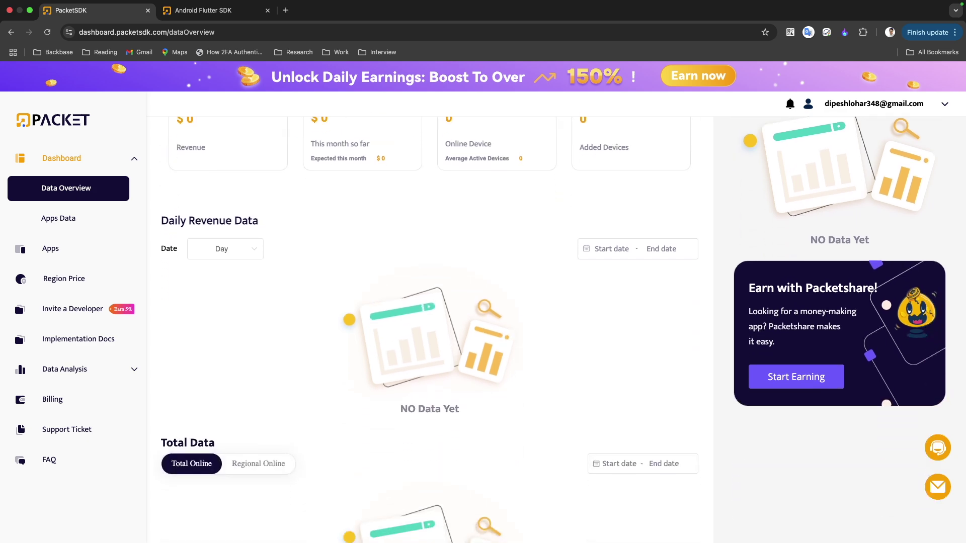
{"action": "scroll", "coordinate": [430, 302], "scroll_direction": "up", "scroll_amount": 5}
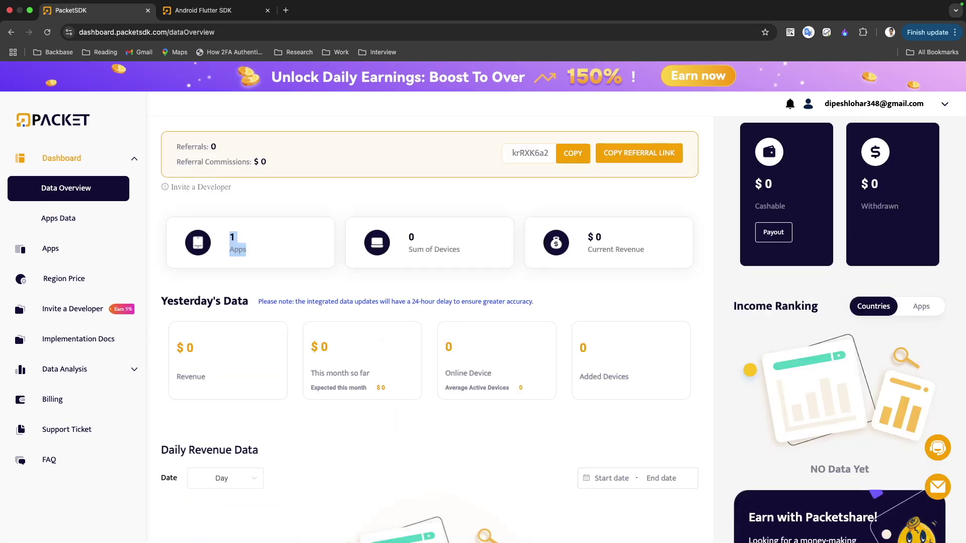
{"action": "left_click", "coordinate": [58, 218]}
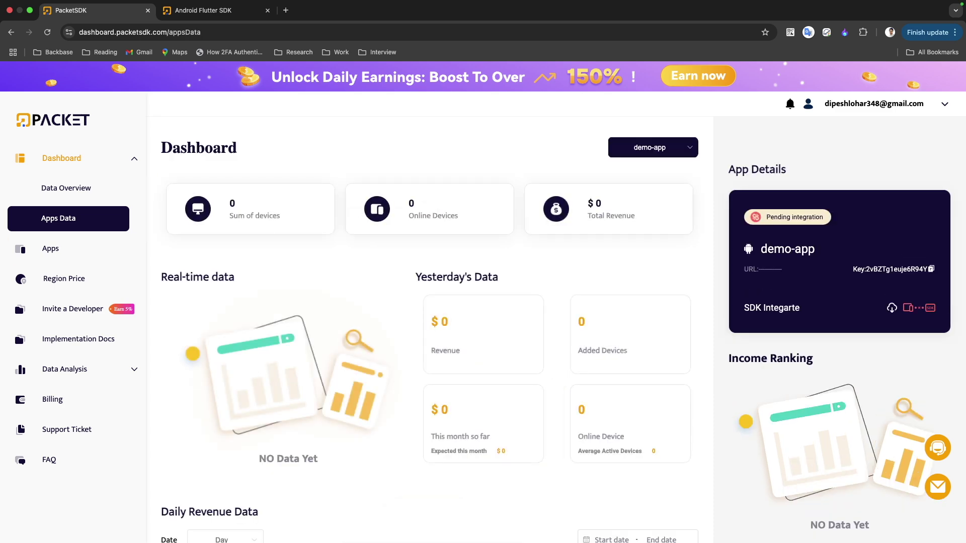
{"action": "scroll", "coordinate": [483, 332], "scroll_direction": "down", "scroll_amount": 2}
{"action": "scroll", "coordinate": [483, 332], "scroll_direction": "up", "scroll_amount": 2}
- Step through the Apps, Region Price, Daily Data and Monthly Data pages, then Billing
{"action": "left_click", "coordinate": [50, 248]}
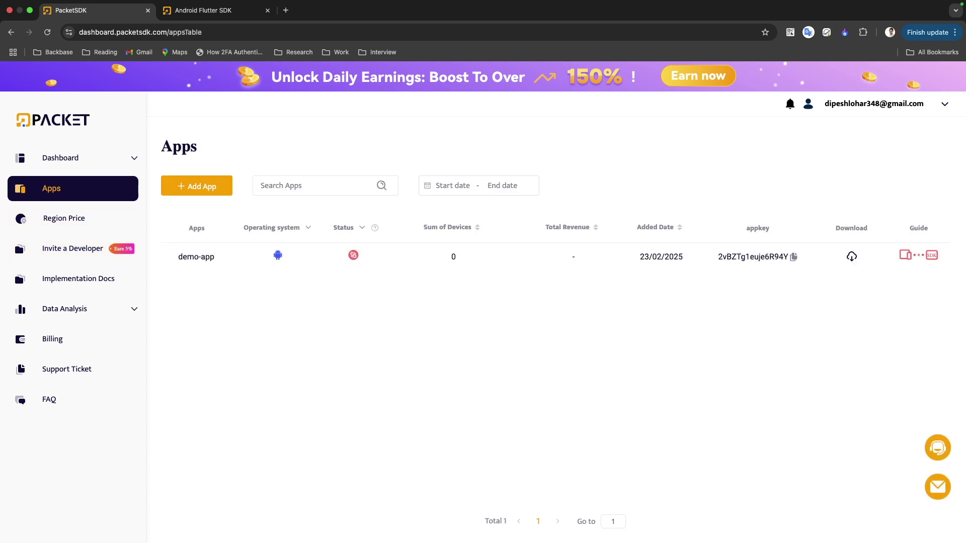
{"action": "left_click", "coordinate": [64, 217]}
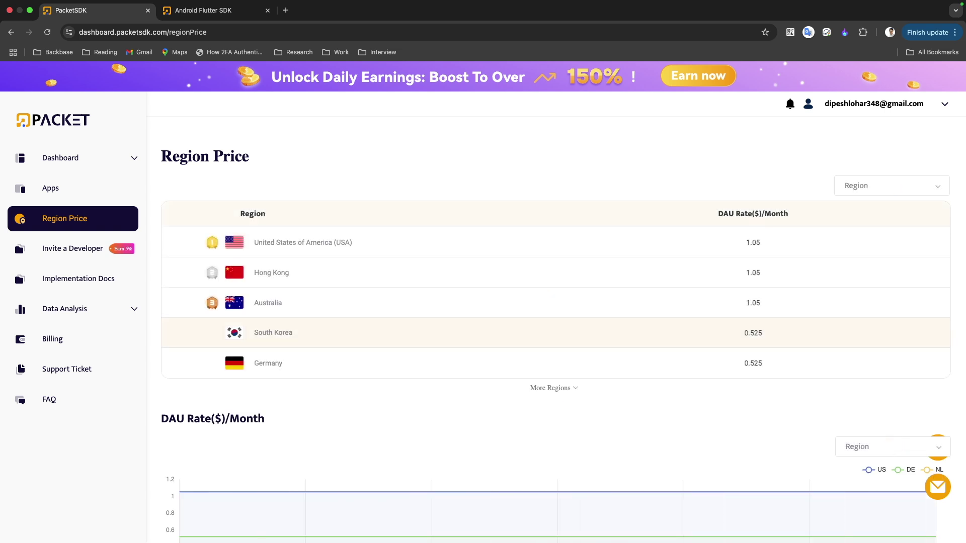
{"action": "scroll", "coordinate": [556, 301], "scroll_direction": "down", "scroll_amount": 2}
{"action": "scroll", "coordinate": [556, 302], "scroll_direction": "down", "scroll_amount": 1}
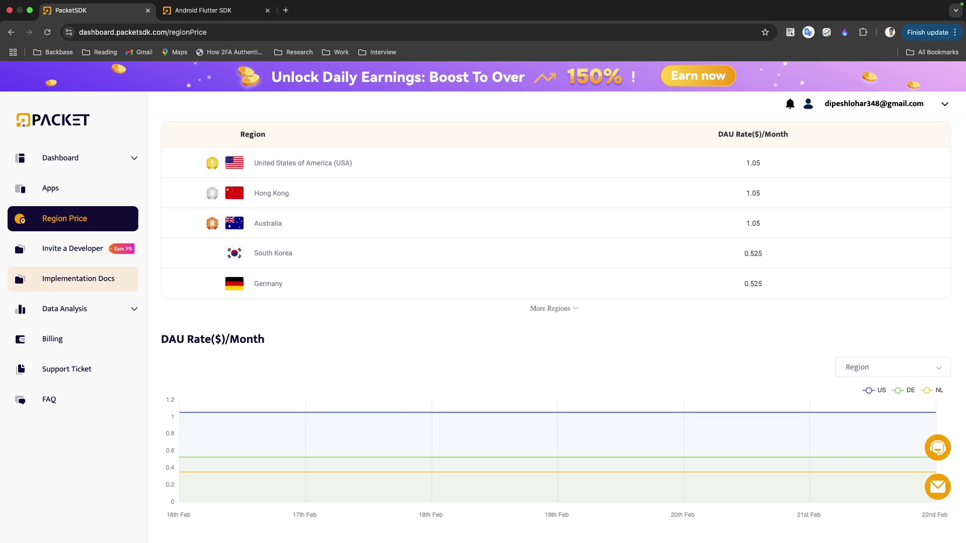
{"action": "left_click", "coordinate": [64, 309]}
{"action": "left_click", "coordinate": [58, 339]}
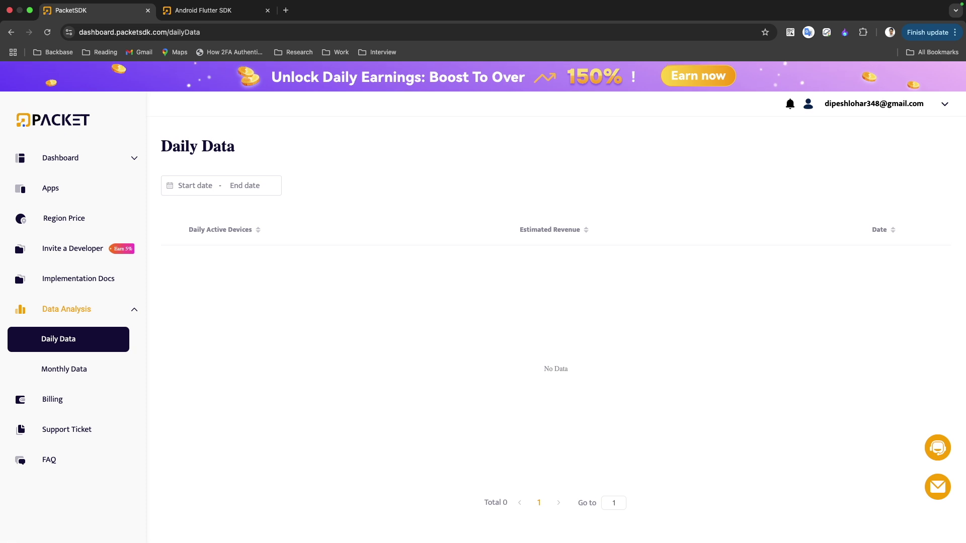
{"action": "left_click", "coordinate": [64, 369]}
{"action": "left_click", "coordinate": [52, 399]}
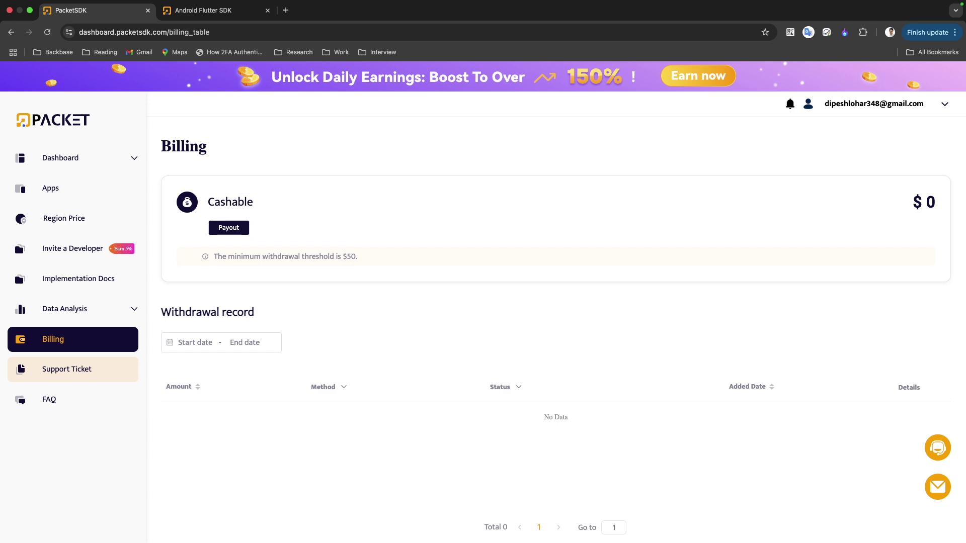
- Open and close the Support Ticket form, browse the FAQs, then return to the homepage
{"action": "left_click", "coordinate": [66, 368]}
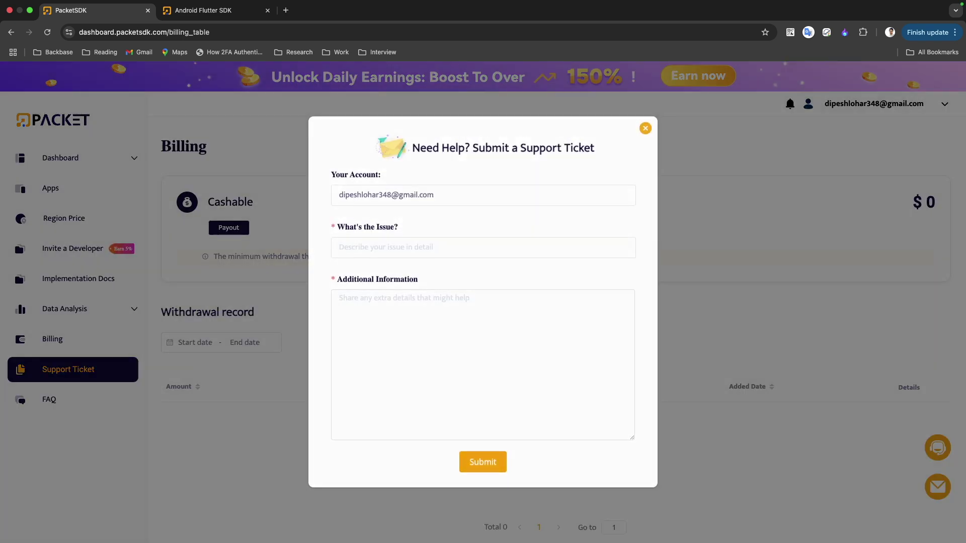
{"action": "left_click", "coordinate": [18, 243]}
{"action": "left_click", "coordinate": [49, 399]}
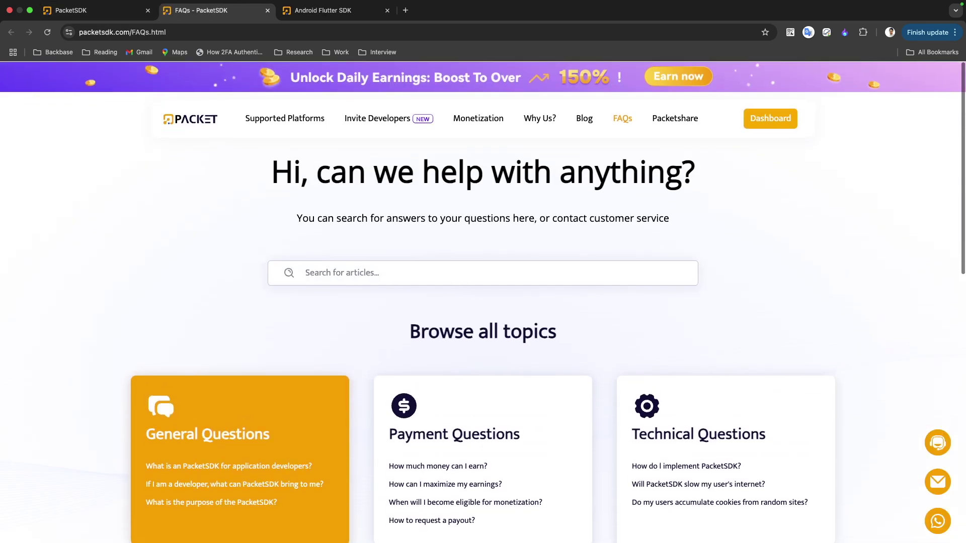
{"action": "scroll", "coordinate": [484, 316], "scroll_direction": "down", "scroll_amount": 2}
{"action": "scroll", "coordinate": [483, 318], "scroll_direction": "down", "scroll_amount": 2}
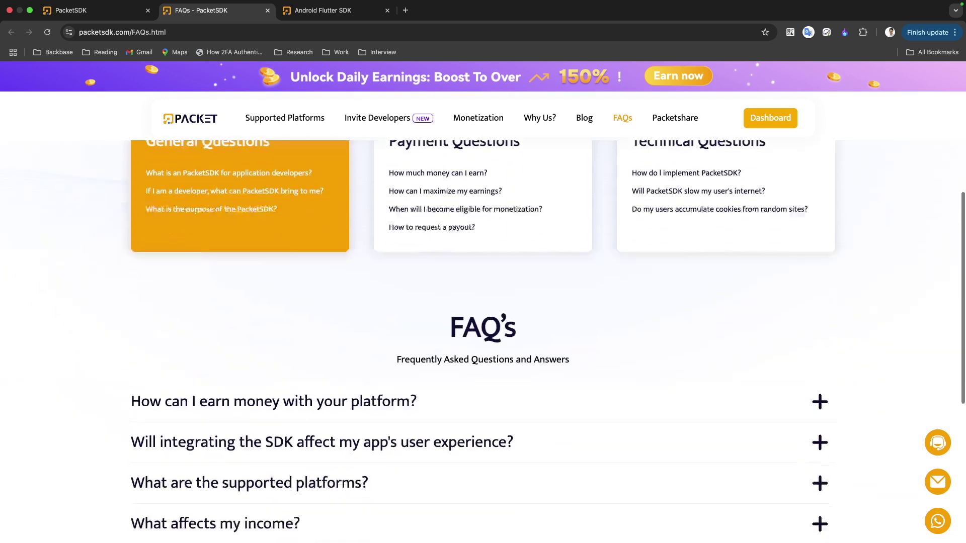
{"action": "scroll", "coordinate": [483, 317], "scroll_direction": "down", "scroll_amount": 2}
{"action": "scroll", "coordinate": [483, 317], "scroll_direction": "down", "scroll_amount": 1}
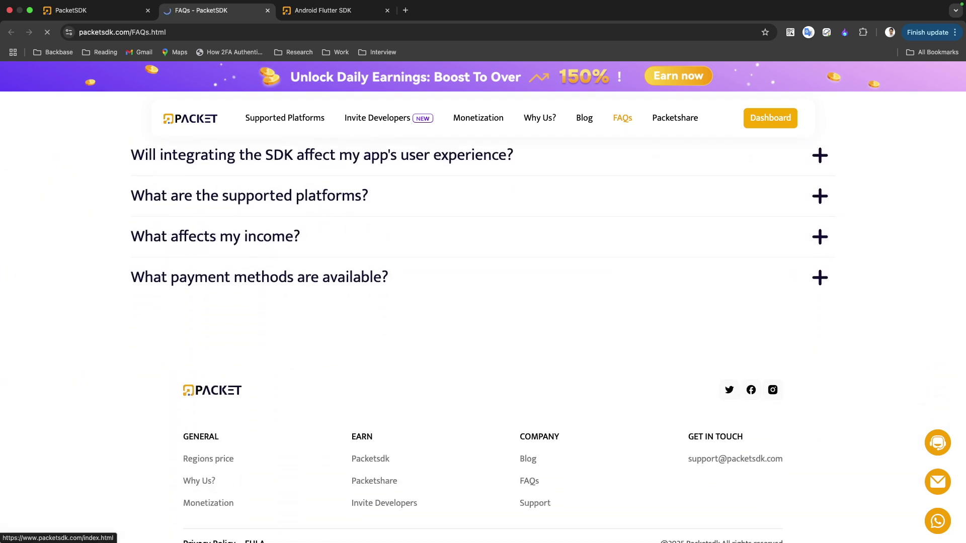
{"action": "left_click", "coordinate": [370, 458]}
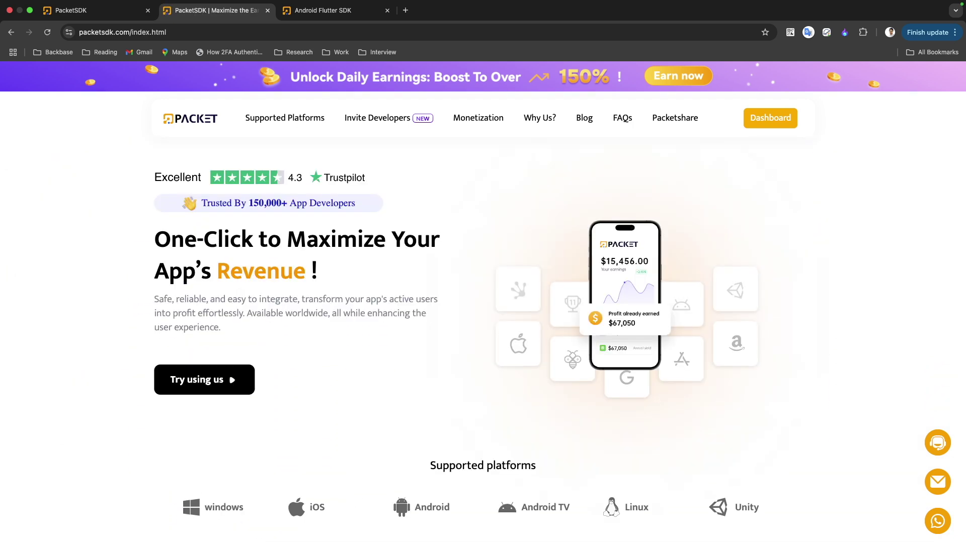